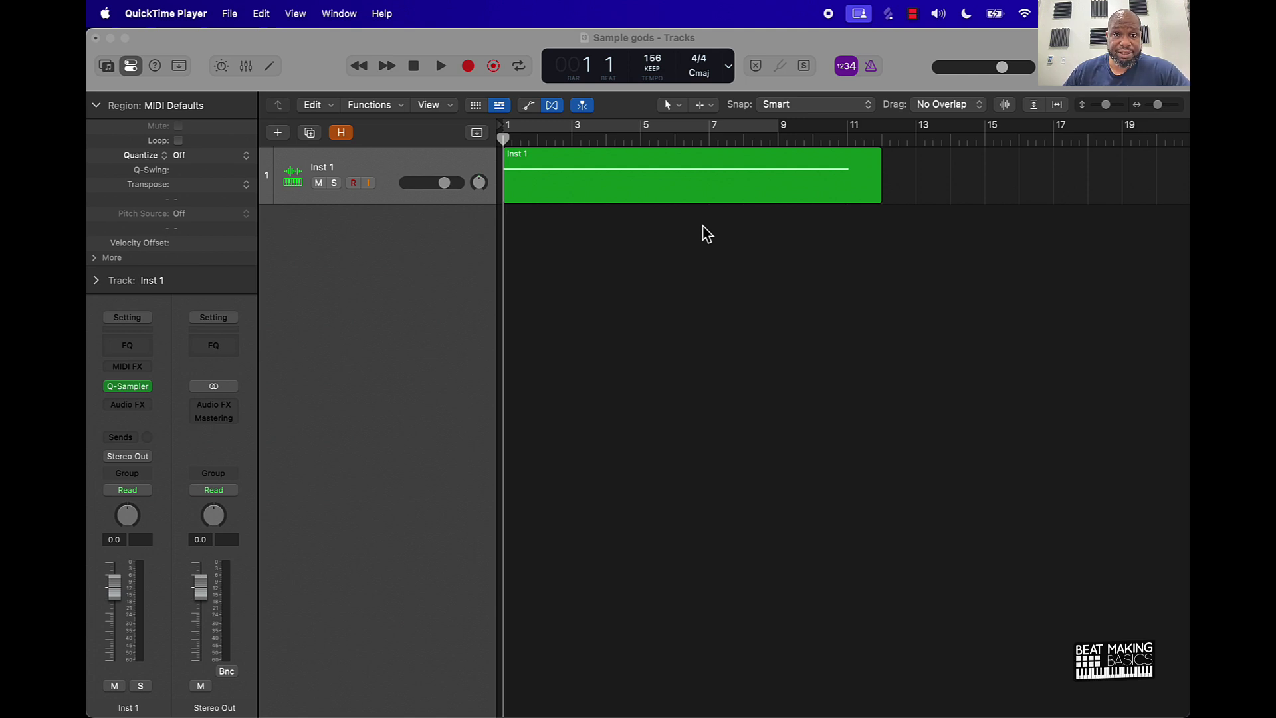
Play the Inst 1 region, then open its Quick Sampler holding the EKALI tonal loop sample
click(374, 167)
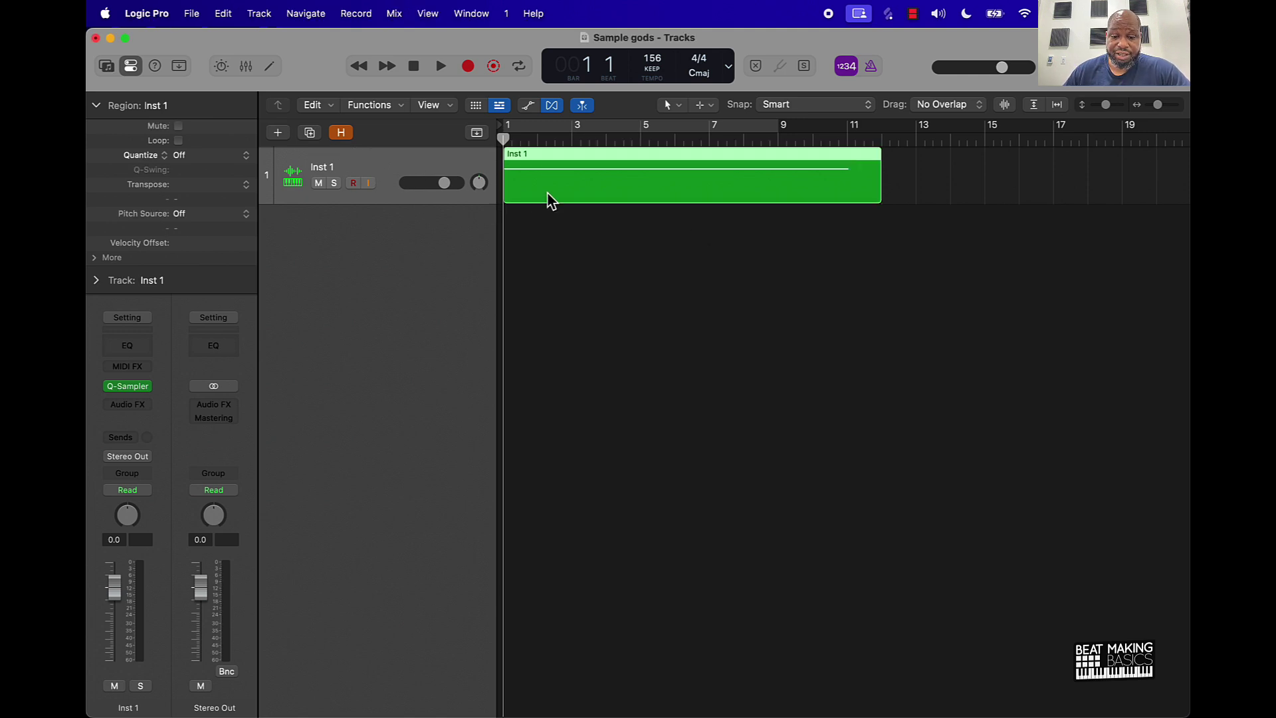
key(space)
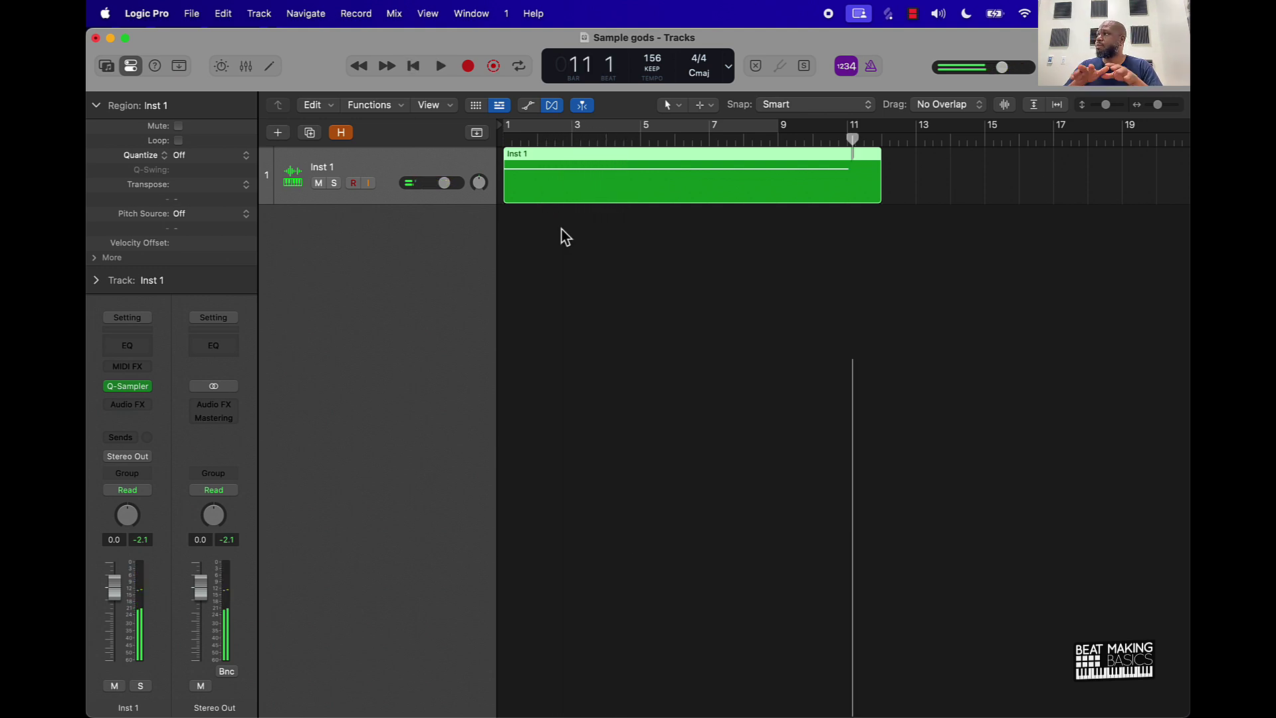
click(564, 238)
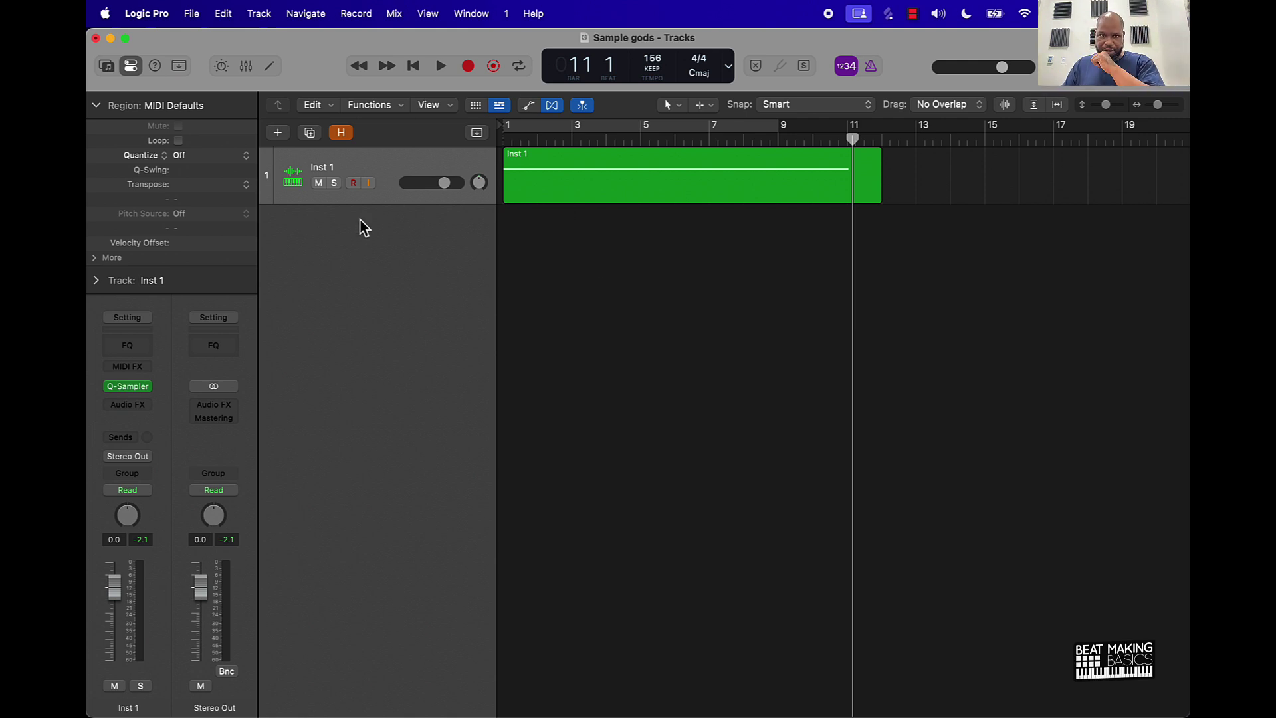
click(132, 386)
drag(886, 244, 709, 253)
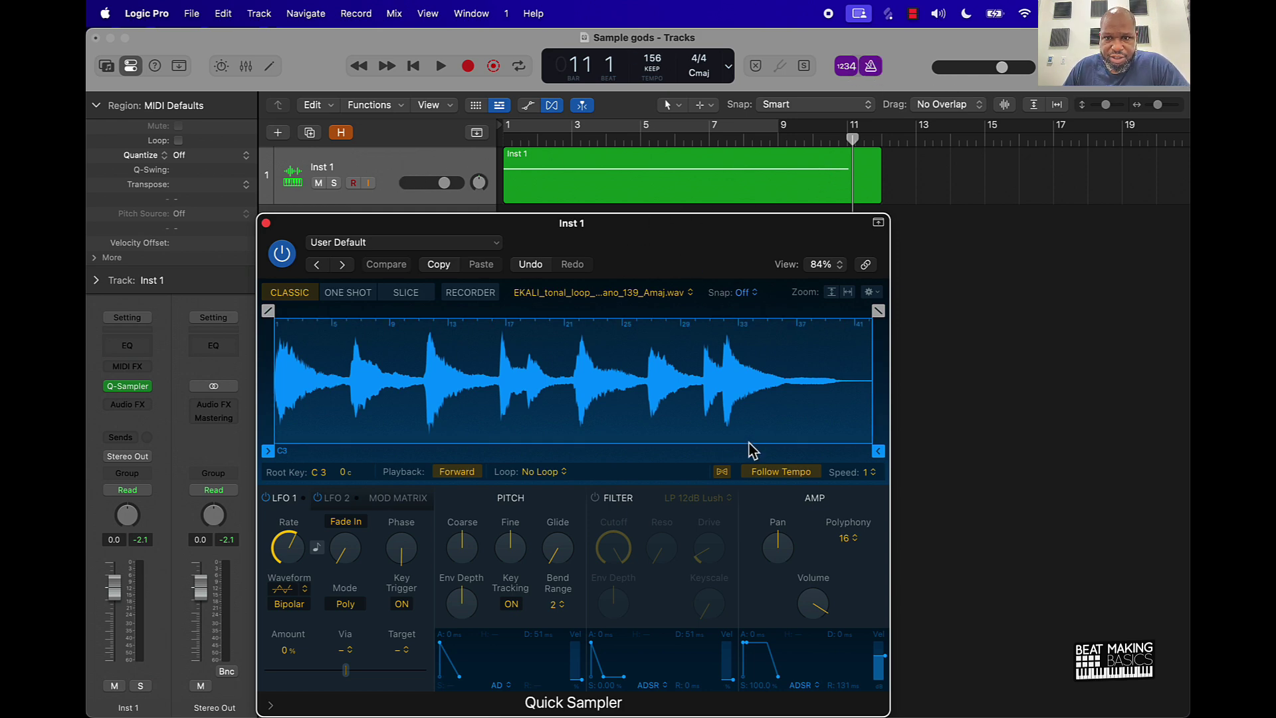
Cycle bars 1–9, play and stop the loop, then close the Quick Sampler window
click(639, 128)
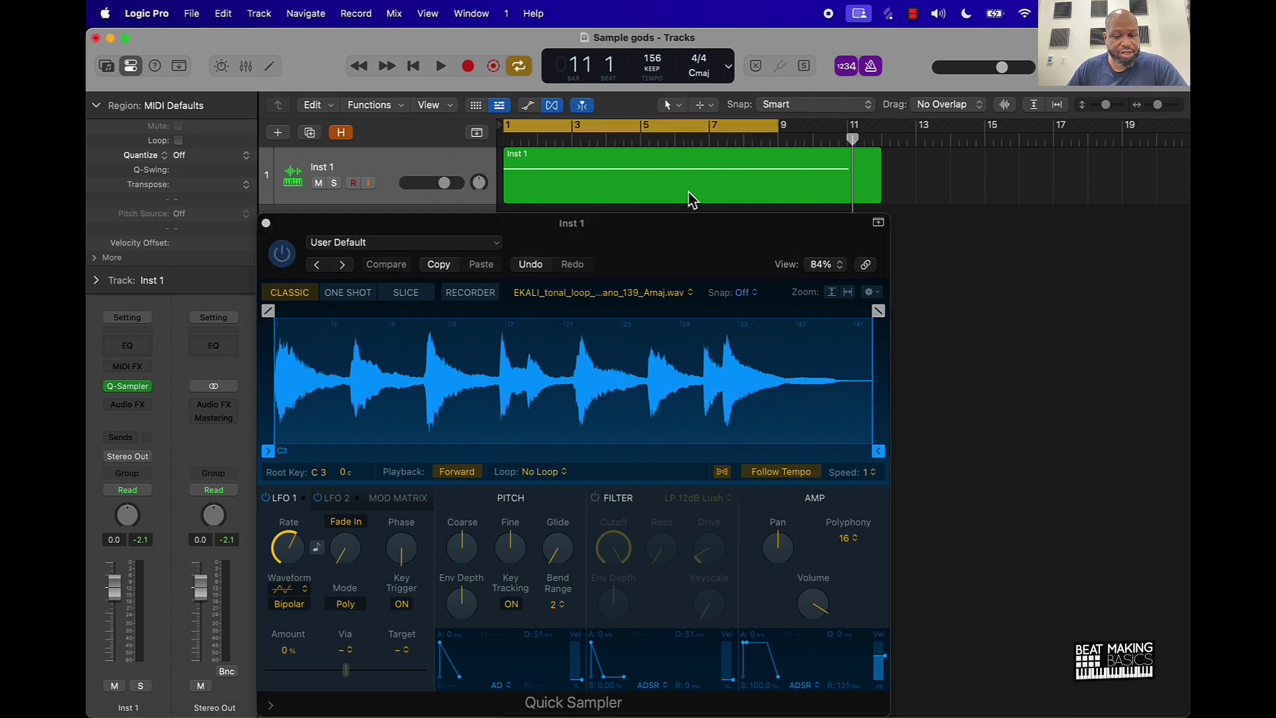
key(space)
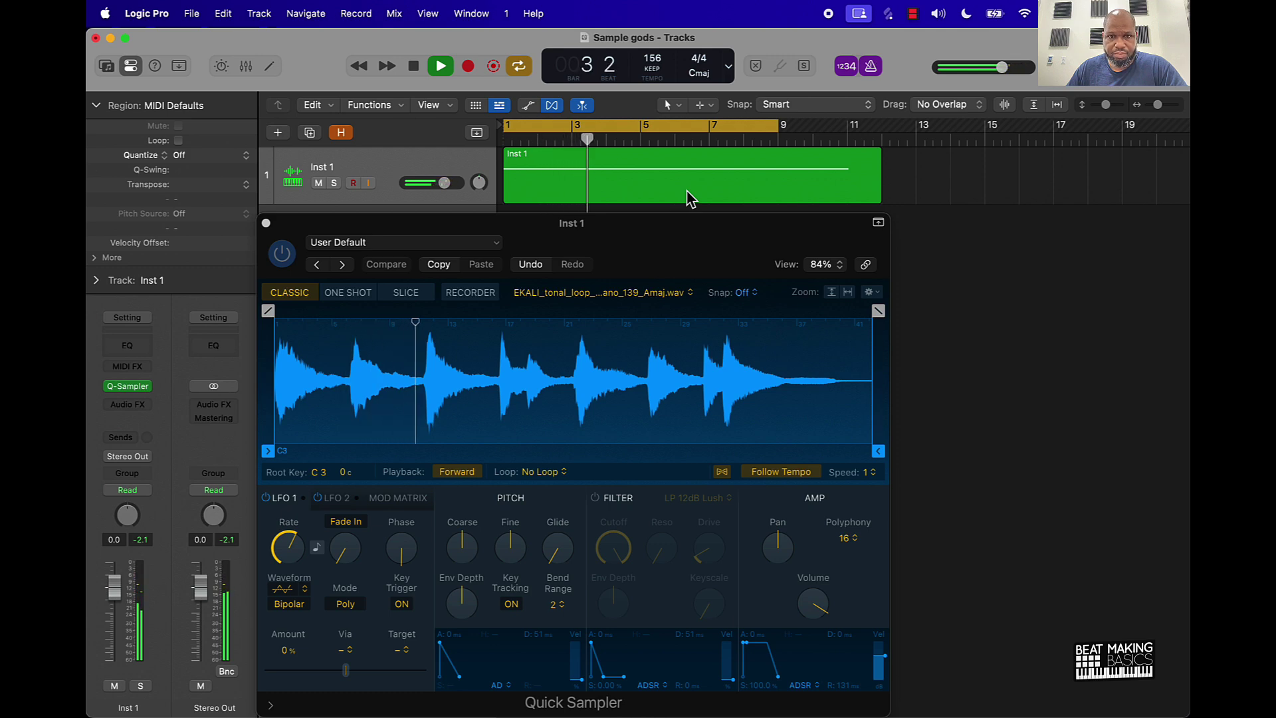
key(space)
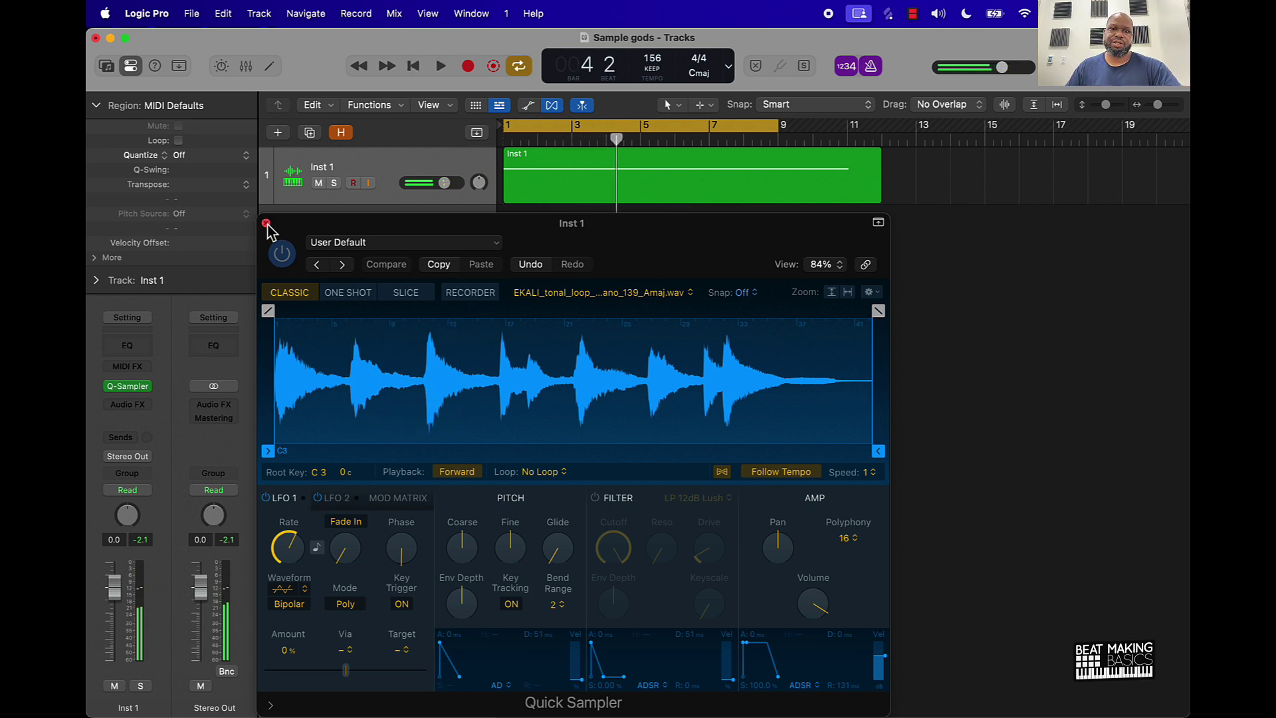
click(265, 224)
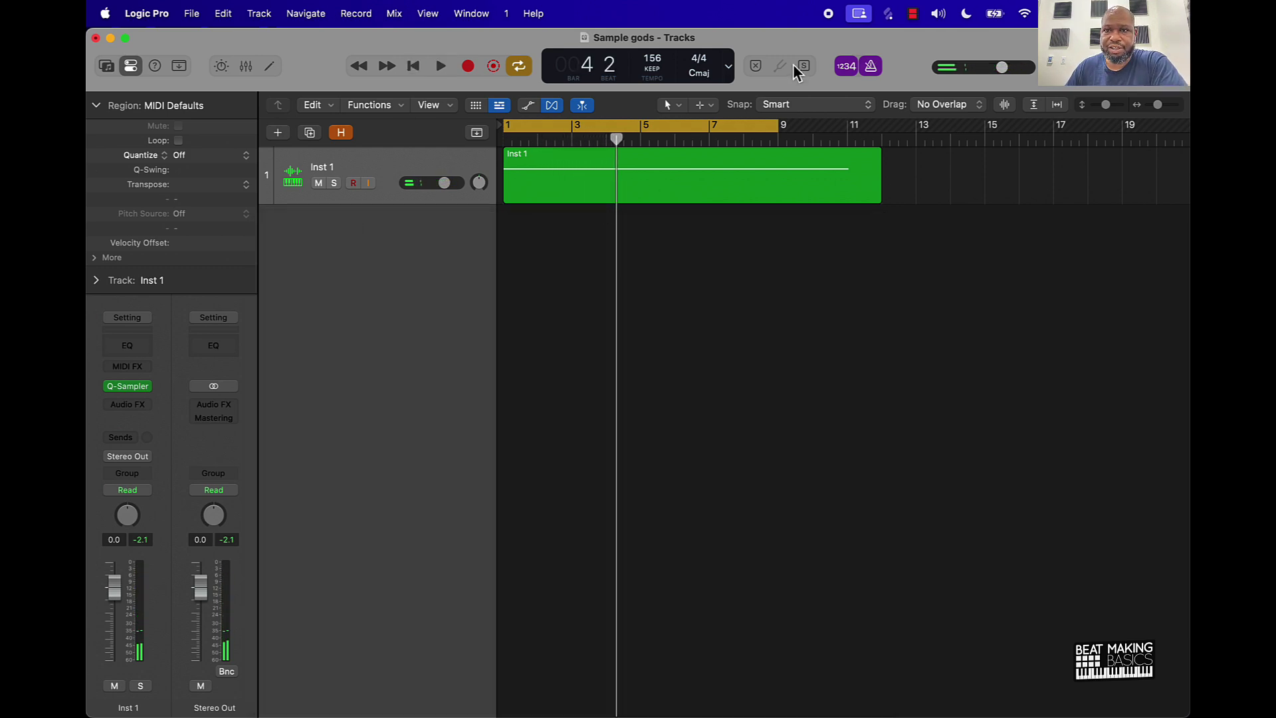
Show hidden tracks, cancel a Bounce In Place on Inst 1, and unmute track 2's bounced audio
click(342, 133)
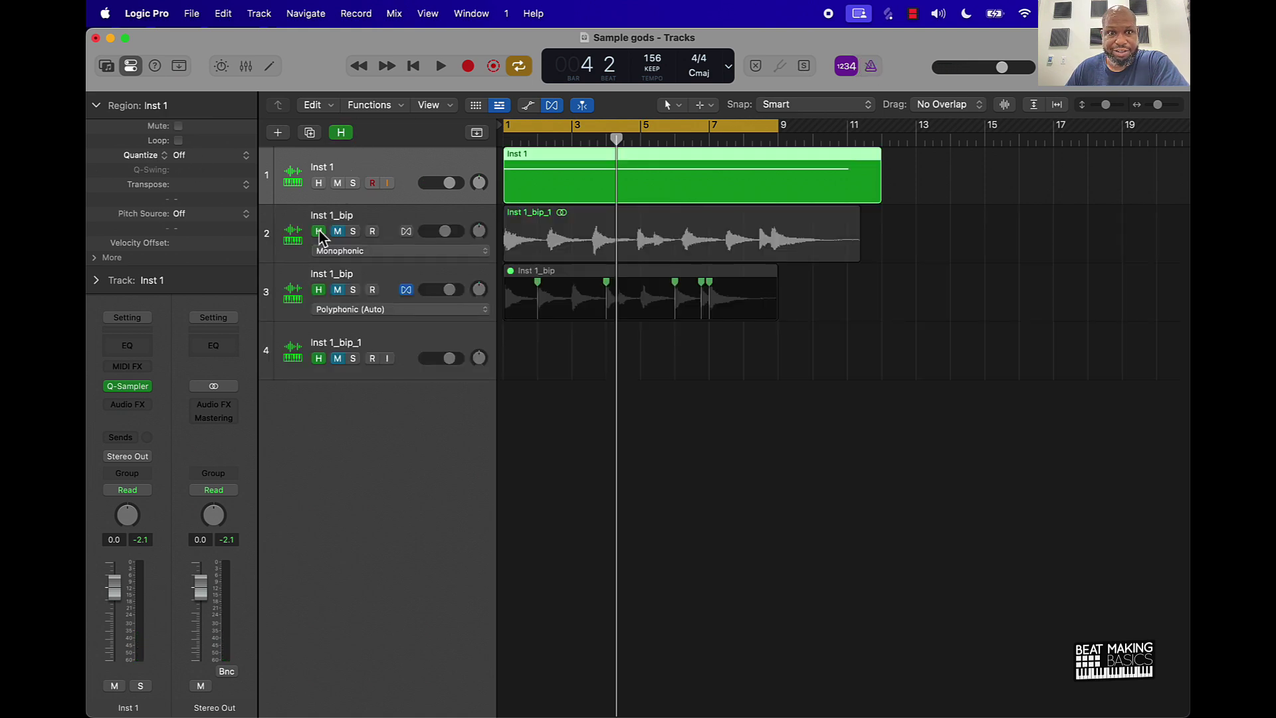
right_click(703, 194)
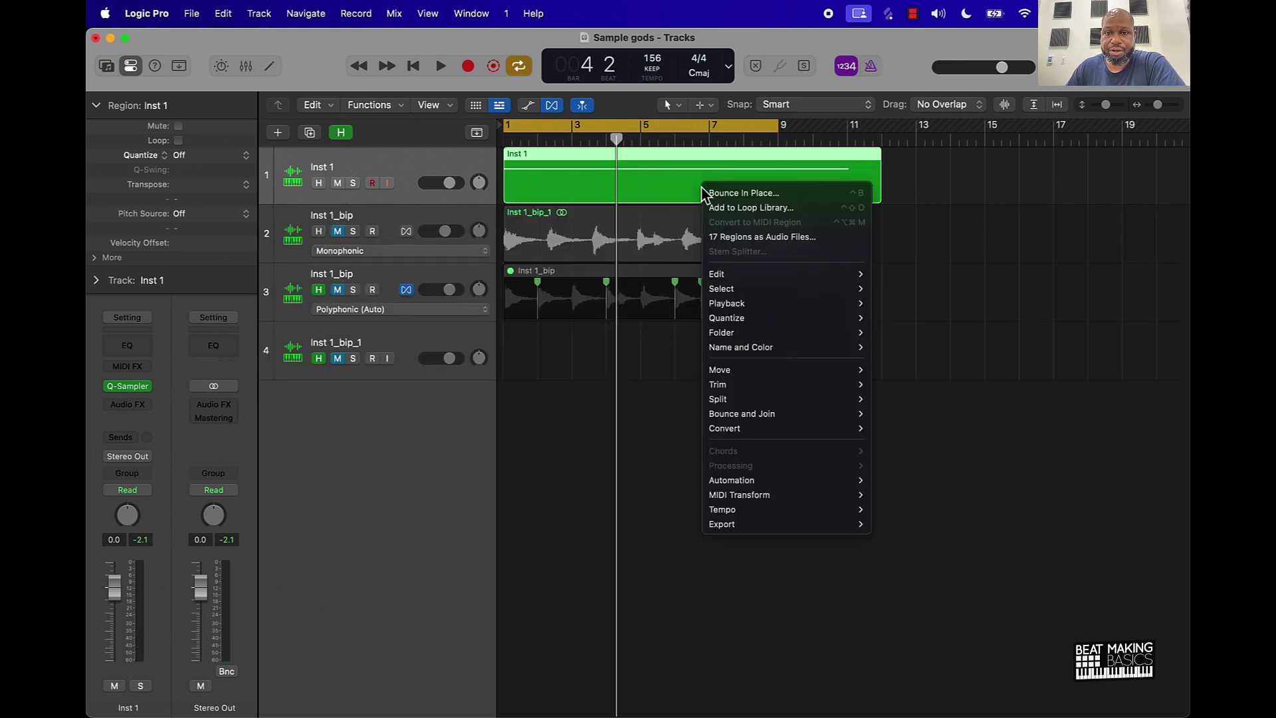
click(754, 194)
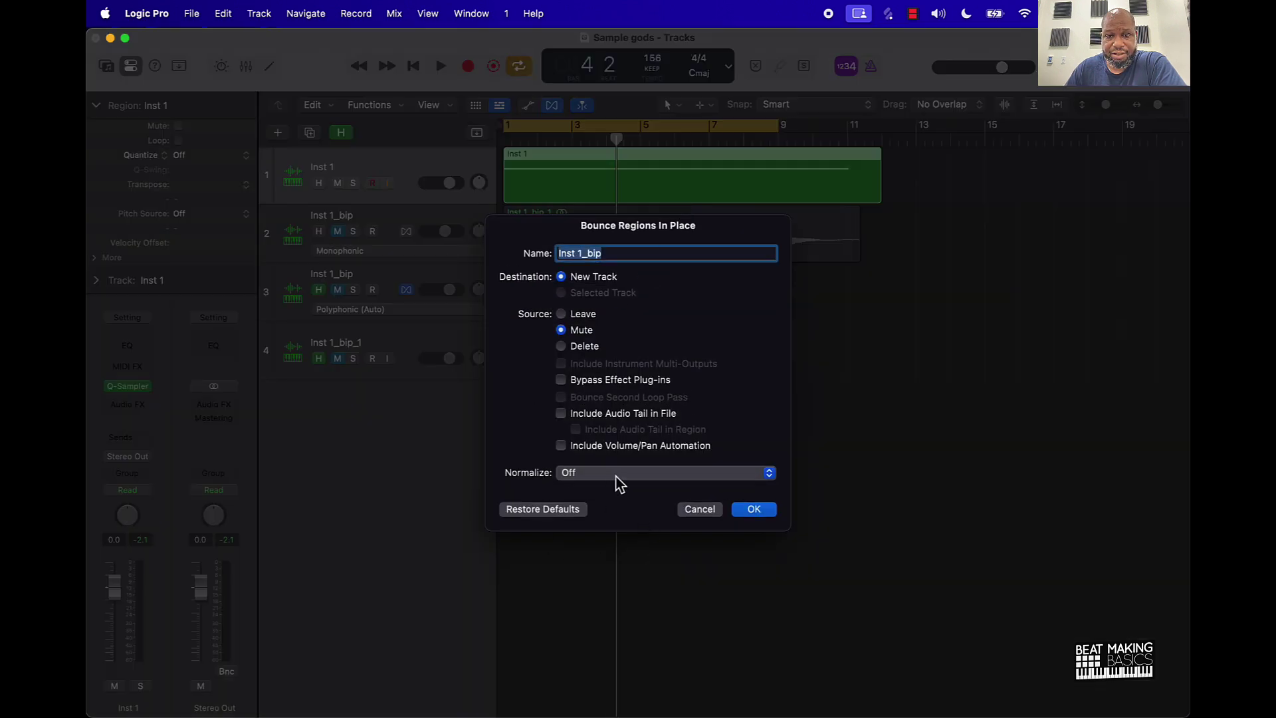
click(704, 510)
click(338, 231)
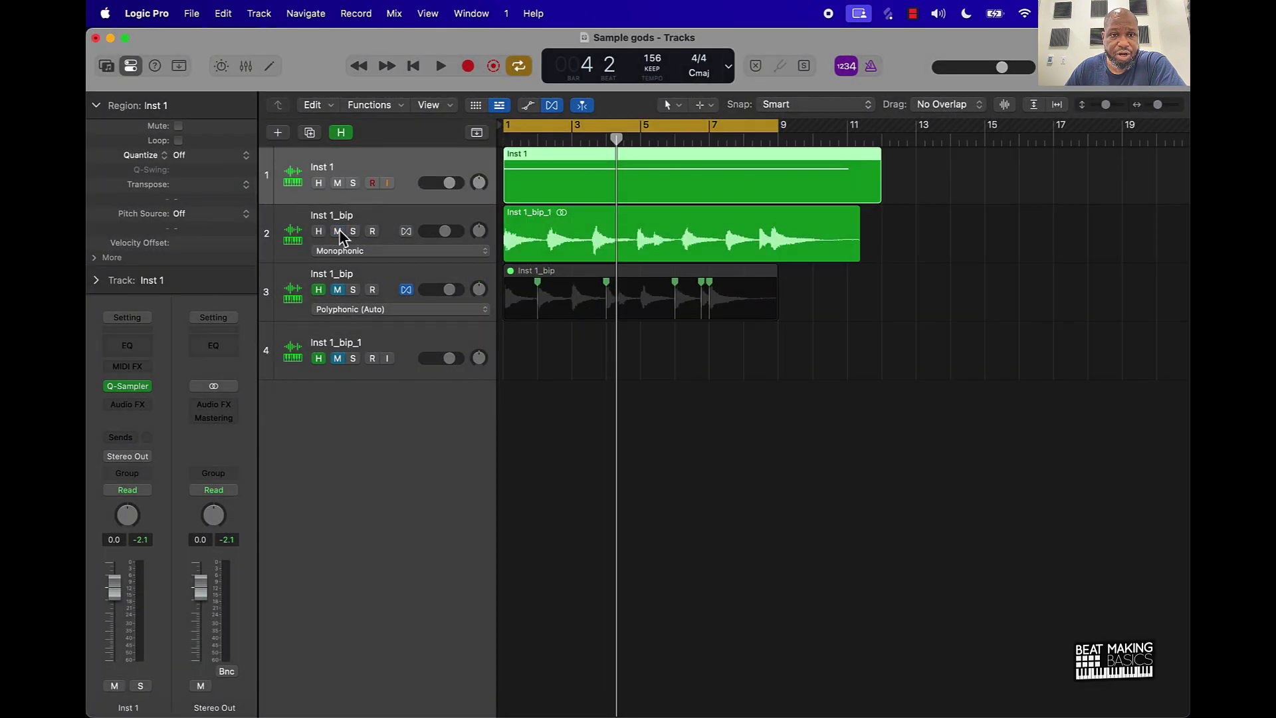
Mute track 1, play the bounced Inst 1_bip_1 audio from bar 1, and toggle track 2's mute to compare
click(337, 184)
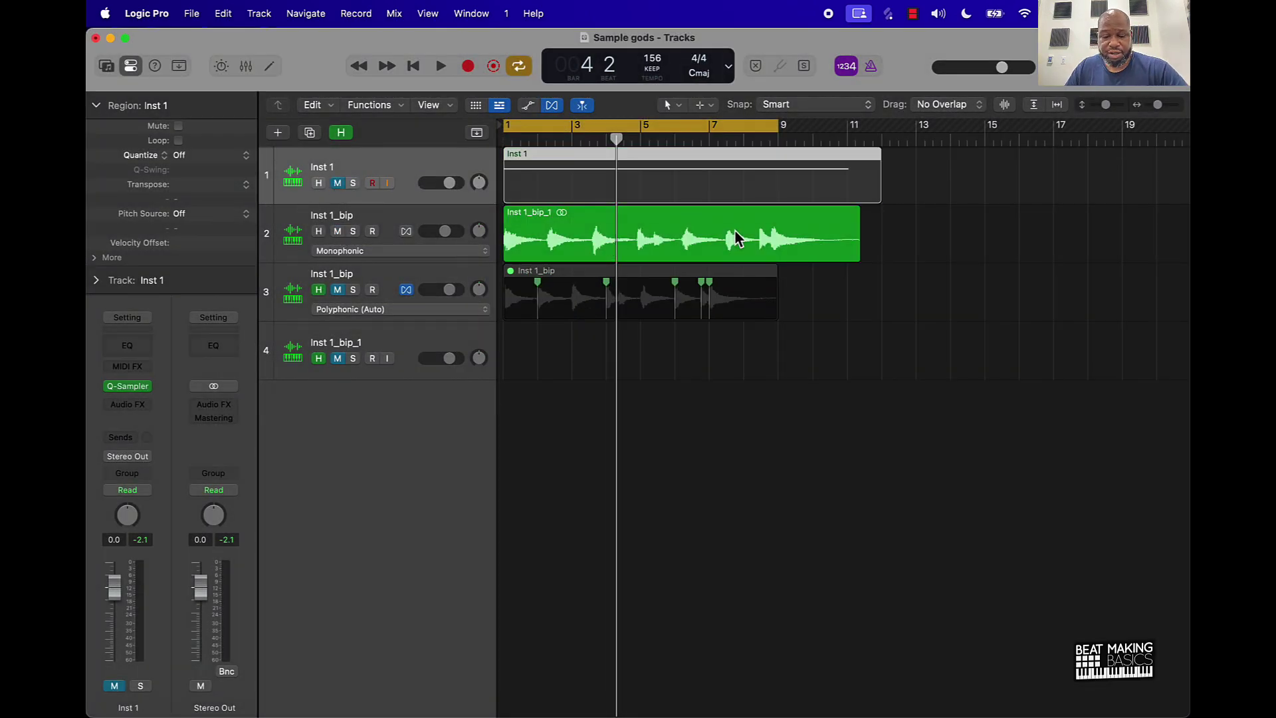
key(Return)
key(space)
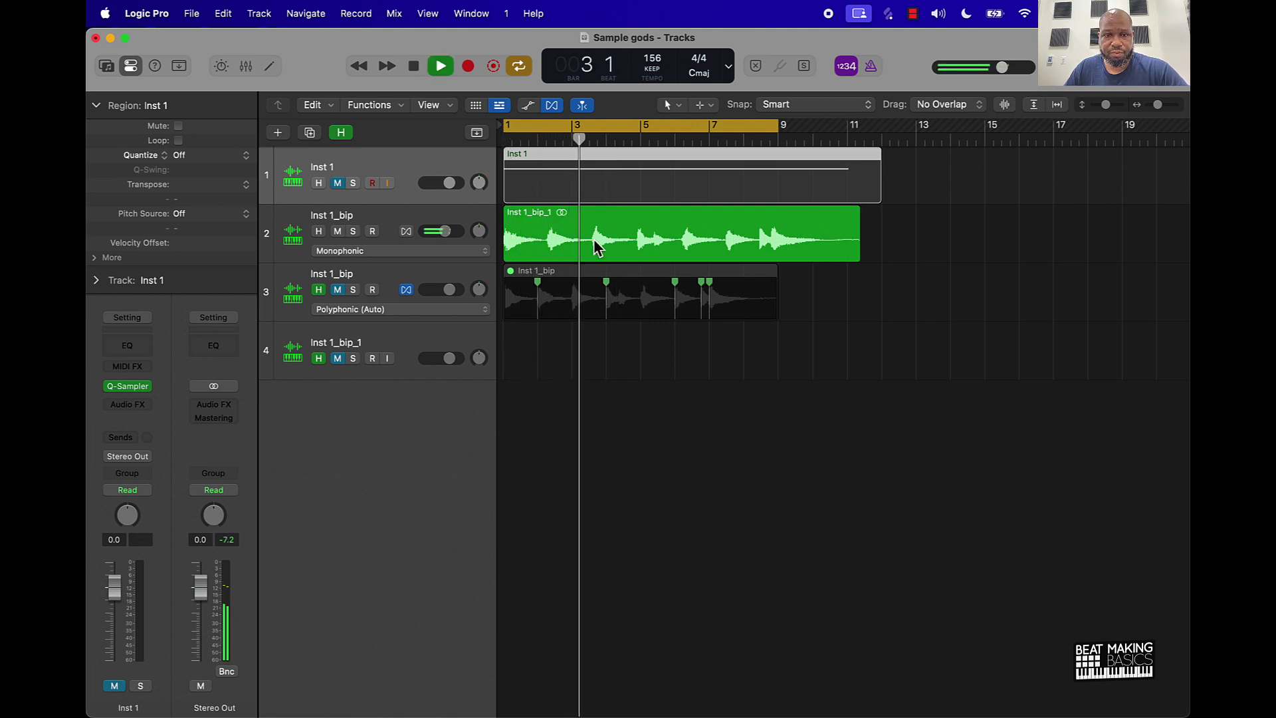
key(space)
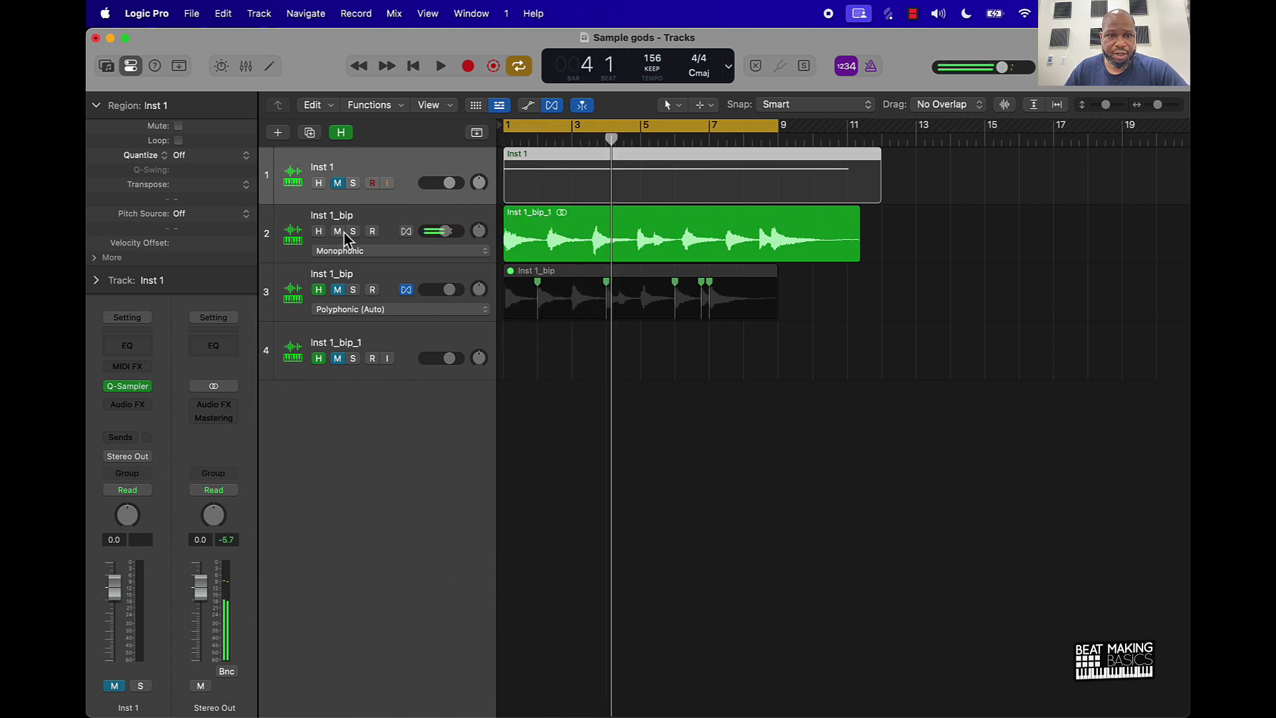
click(337, 231)
click(339, 232)
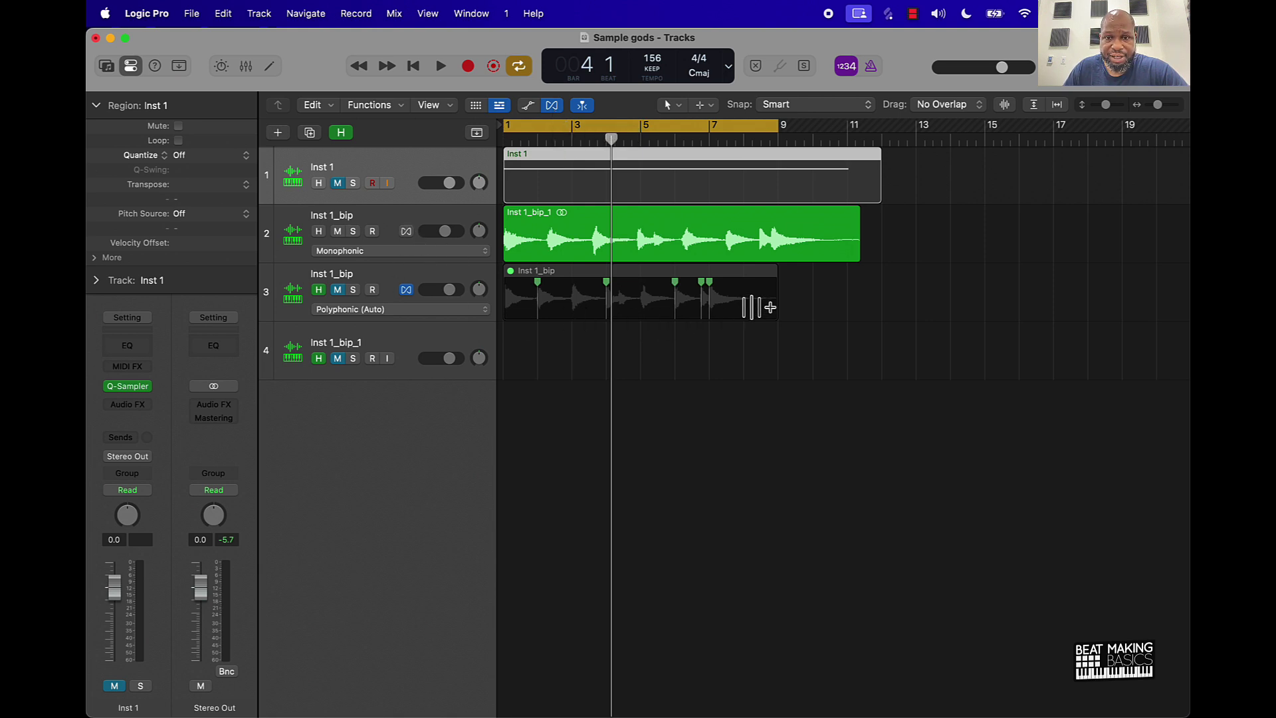
Enable Polyphonic Flex Time on track 2, split its region near bar 7, and zoom to check alignment
click(406, 231)
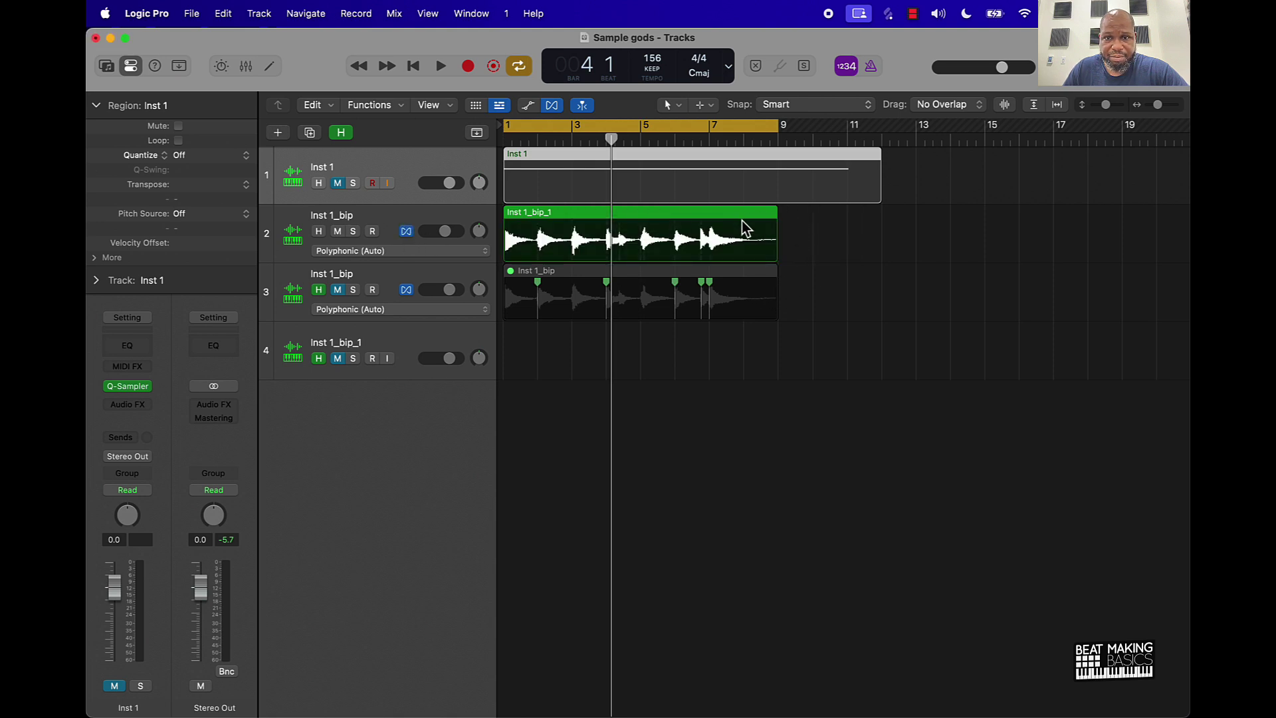
key(super+Right)
key(super+Right)
key(super+Right)
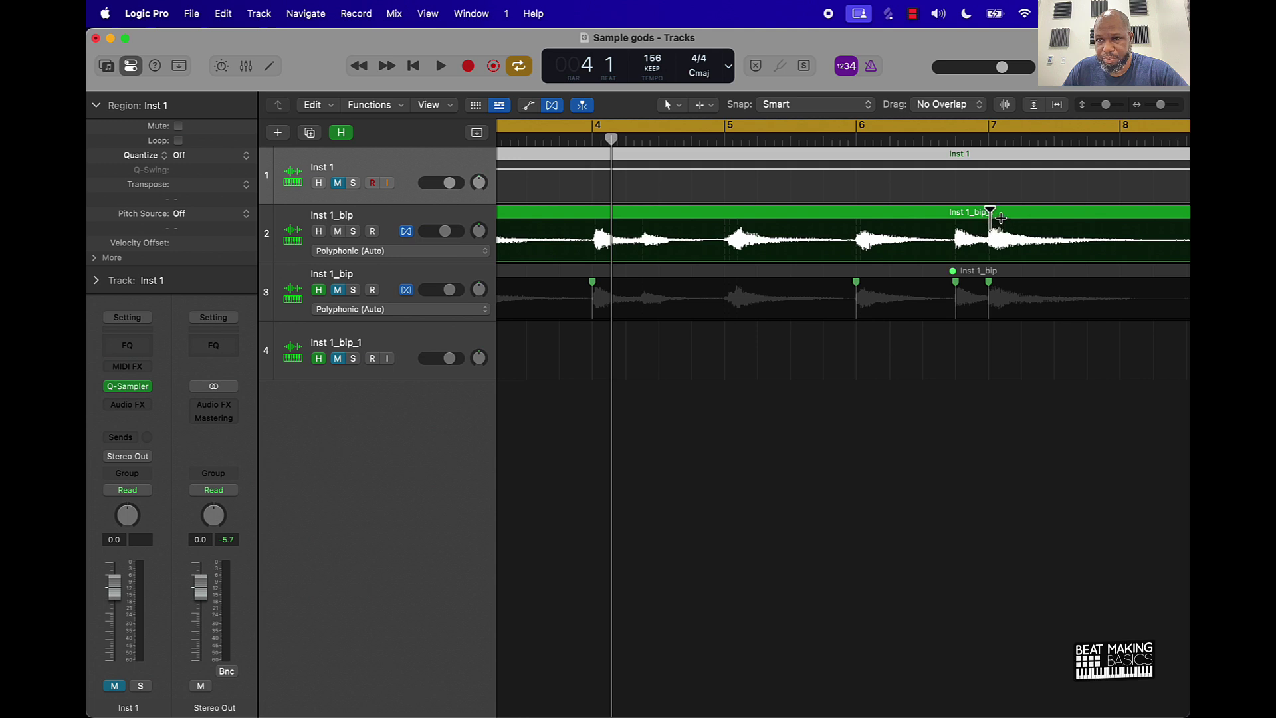
click(957, 214)
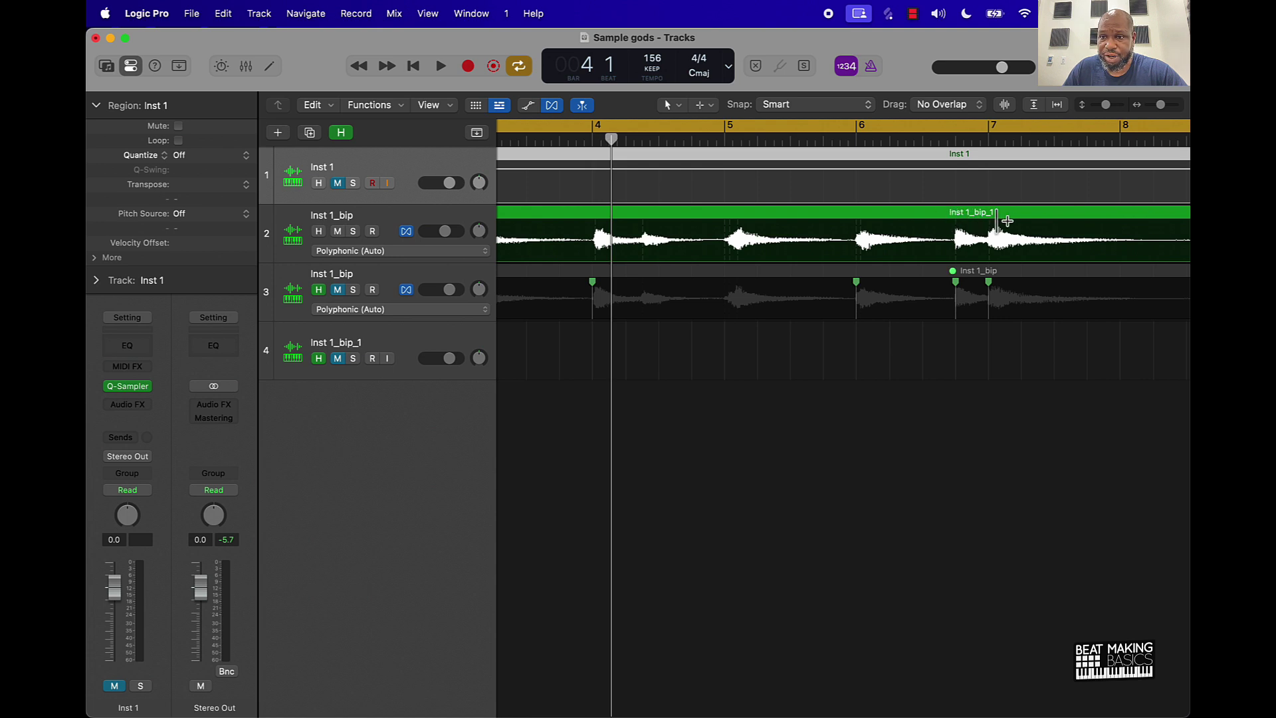
scroll(632, 205, down, 5)
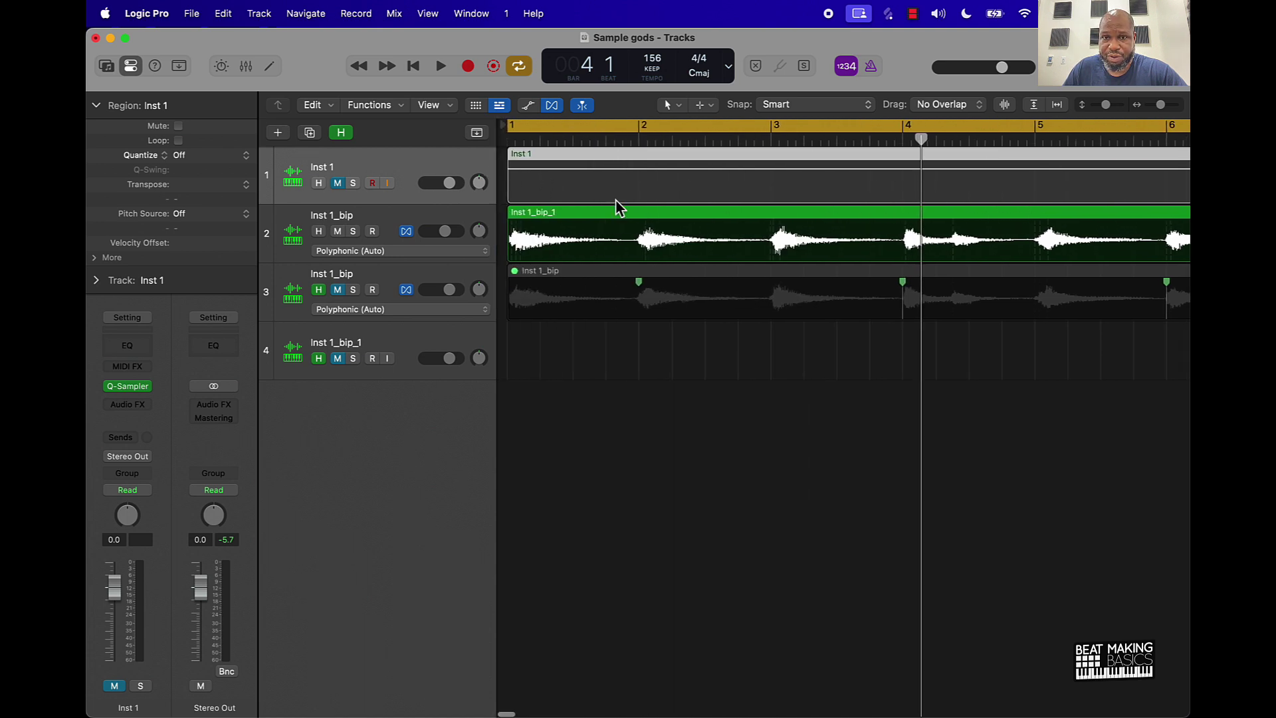
key(super+Right)
key(super+Right)
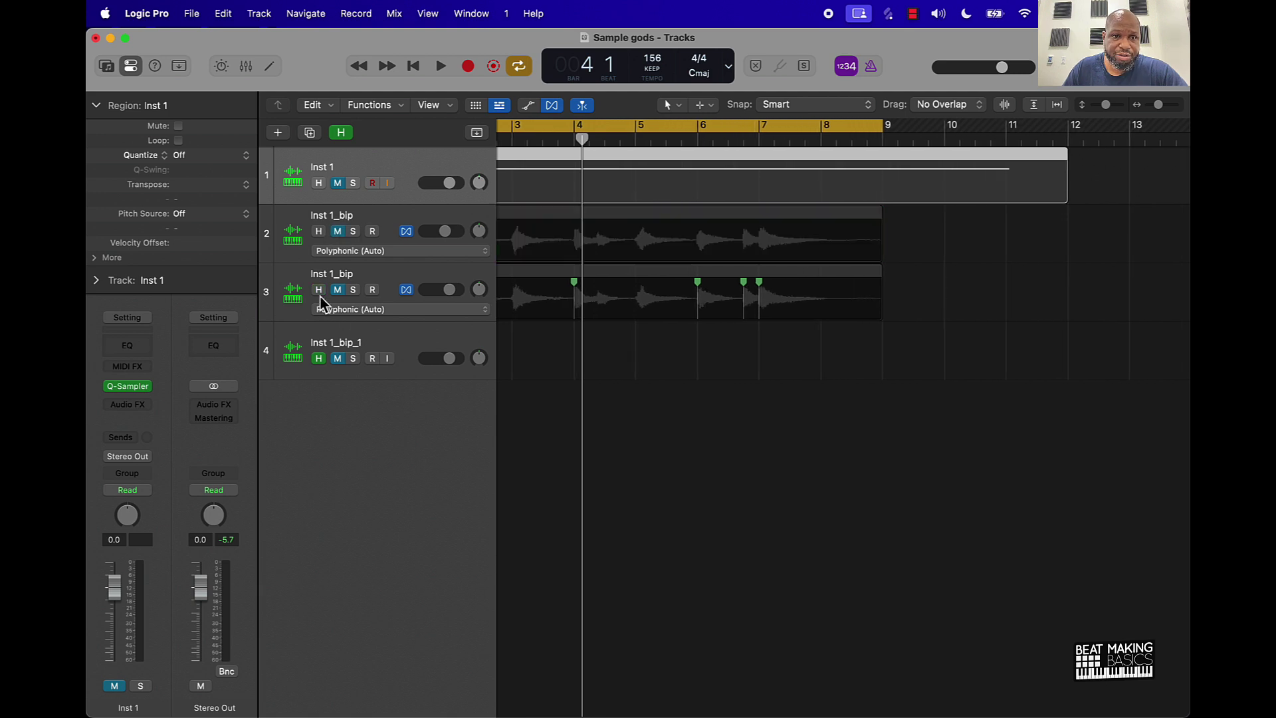
Unmute track 3's Inst 1_bip region with Control-M and play it from bar 1 with the metronome on
ctrl+alt+click(651, 333)
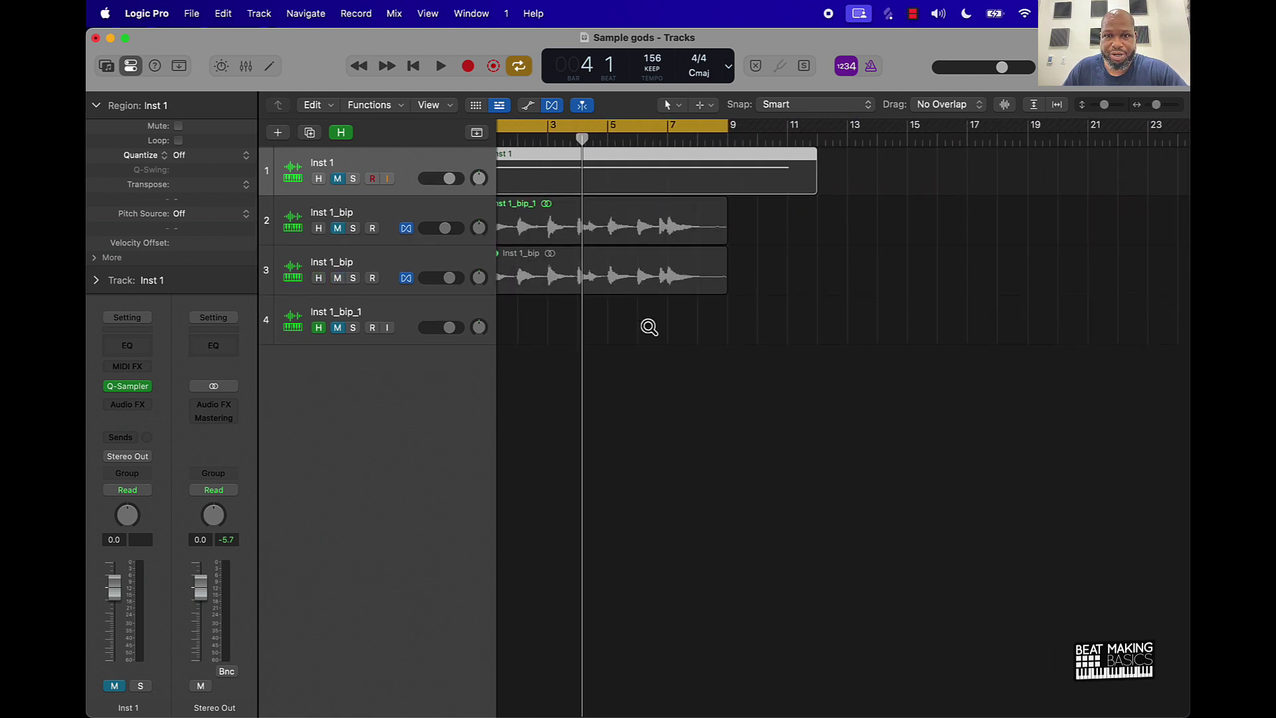
scroll(650, 333, left, 2)
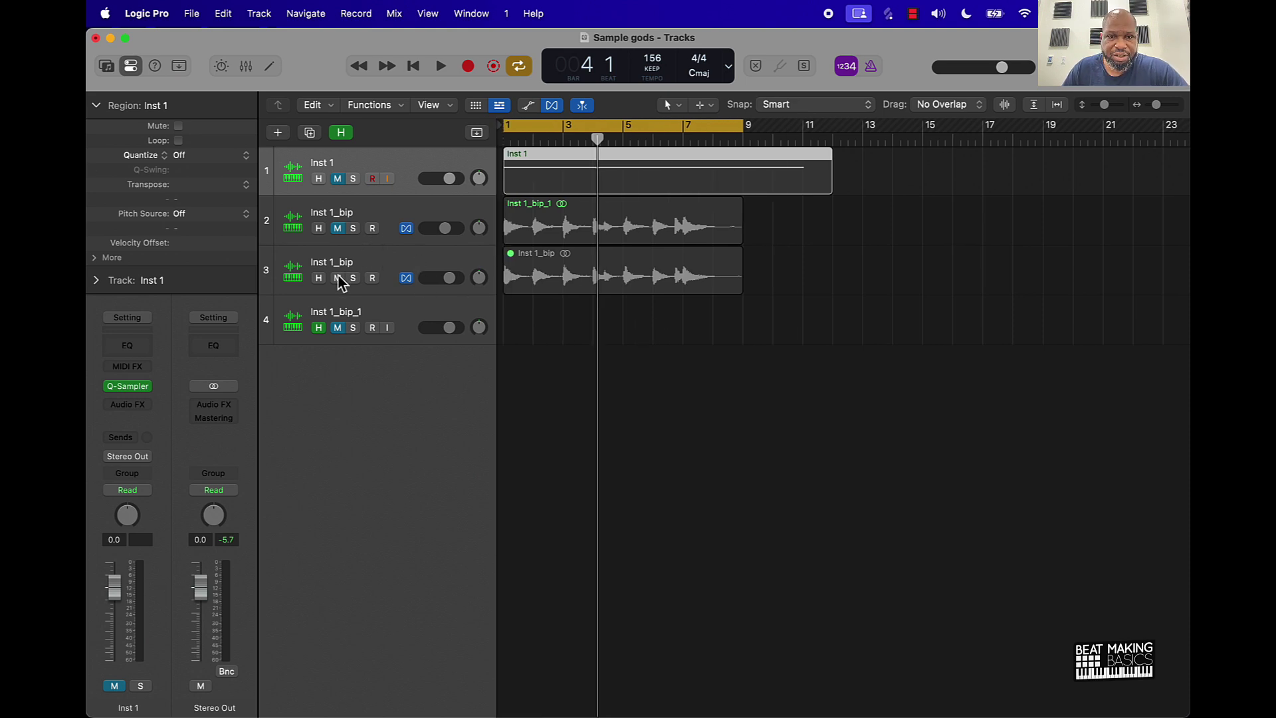
key(Return)
click(405, 261)
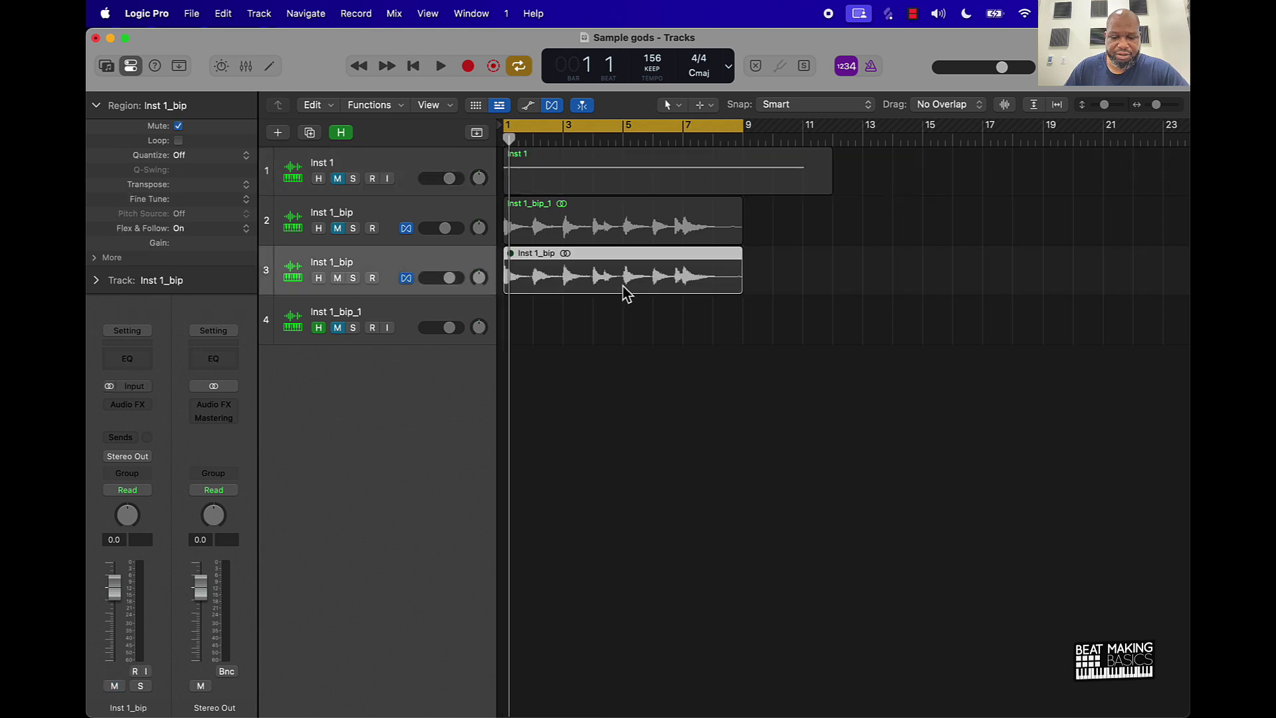
key(ctrl+m)
key(space)
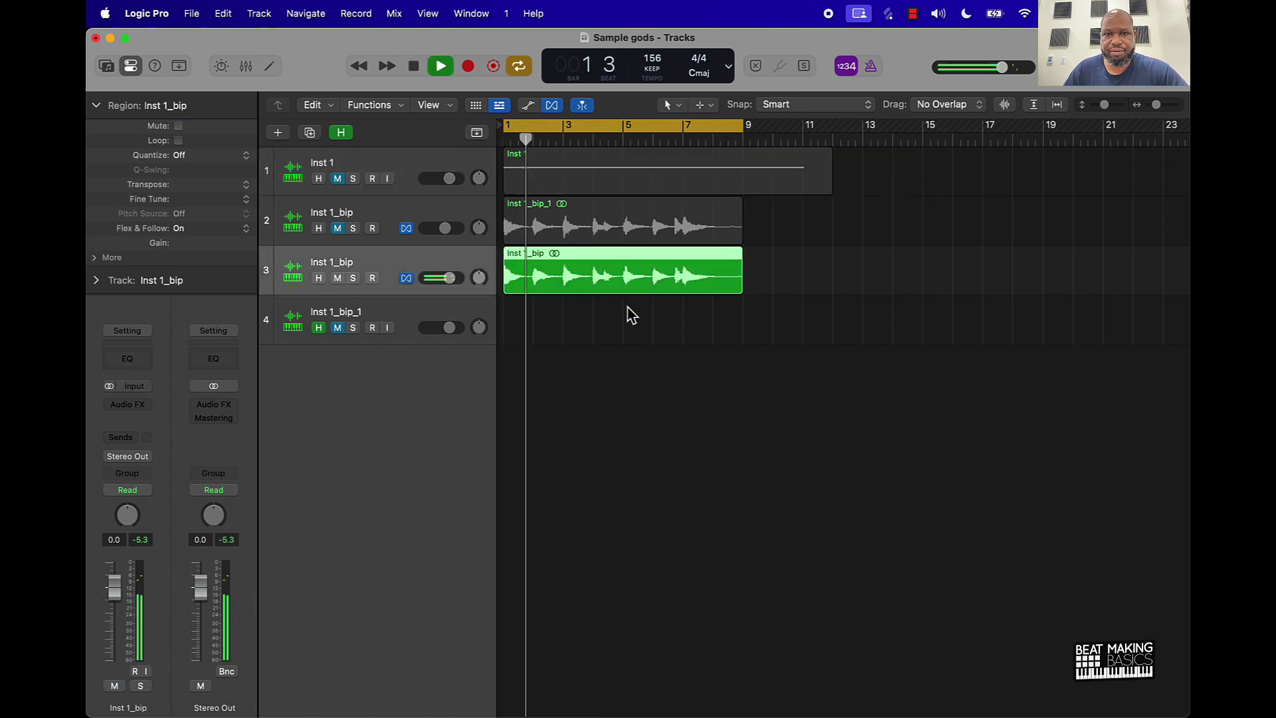
click(872, 66)
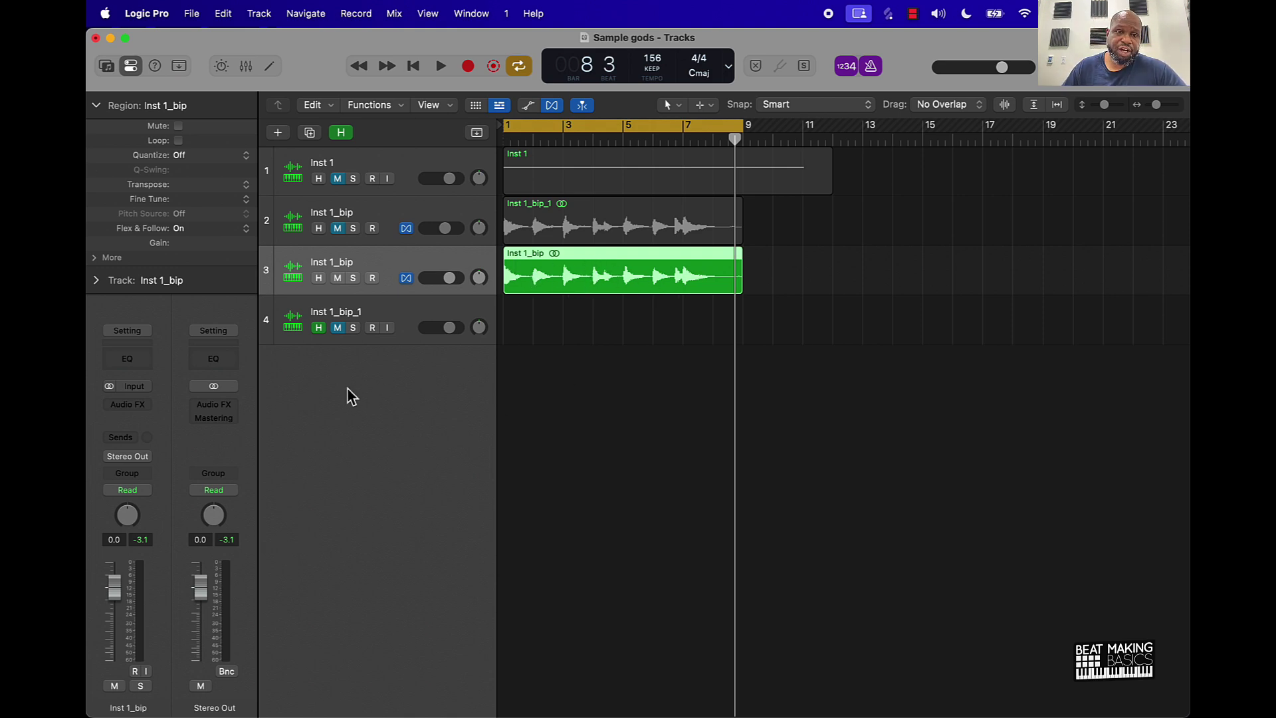
Create a Quick Sampler track from the Inst 1_bip region, open its sampler, and mute track 3
drag(557, 282, 532, 286)
click(323, 334)
click(322, 328)
click(128, 387)
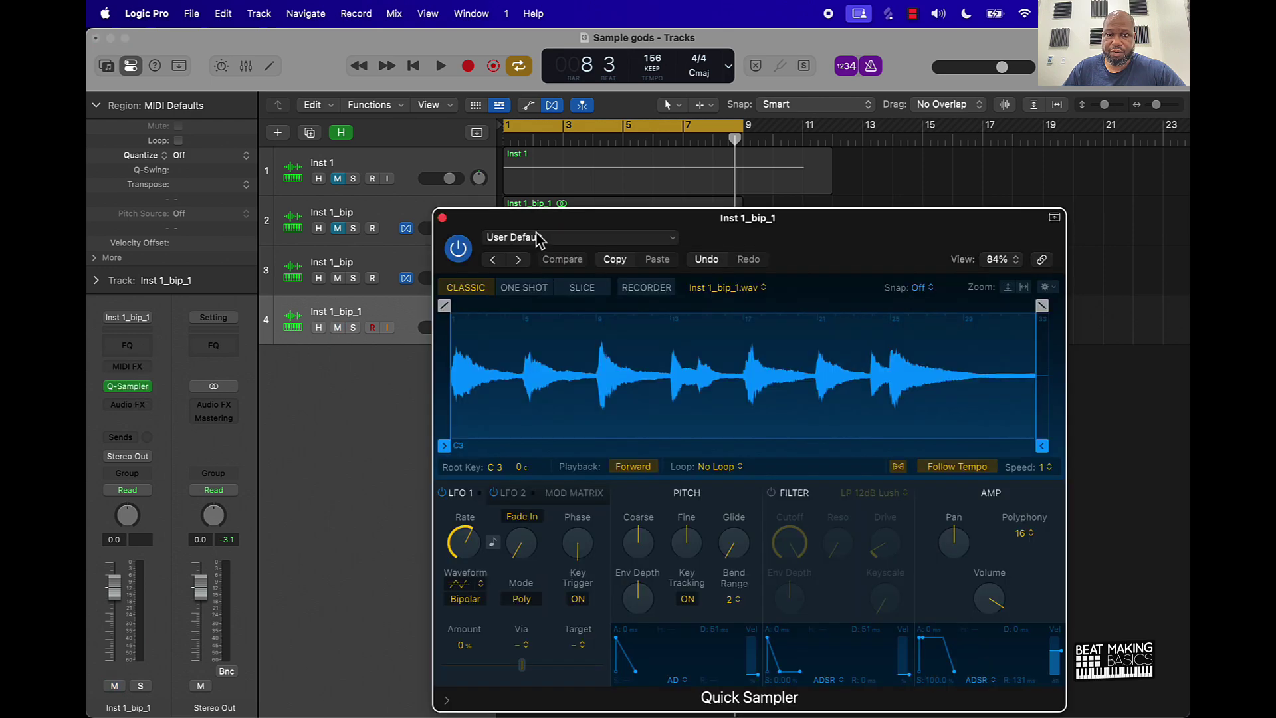
drag(541, 238, 725, 200)
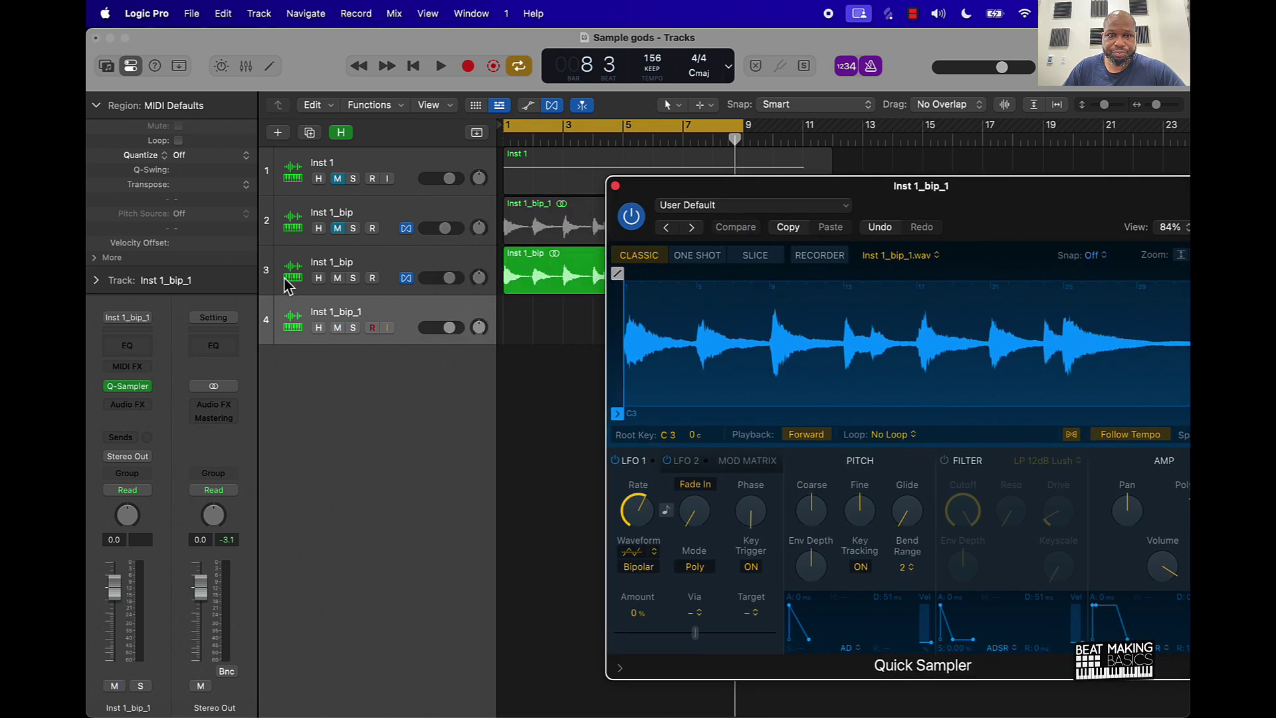
click(336, 279)
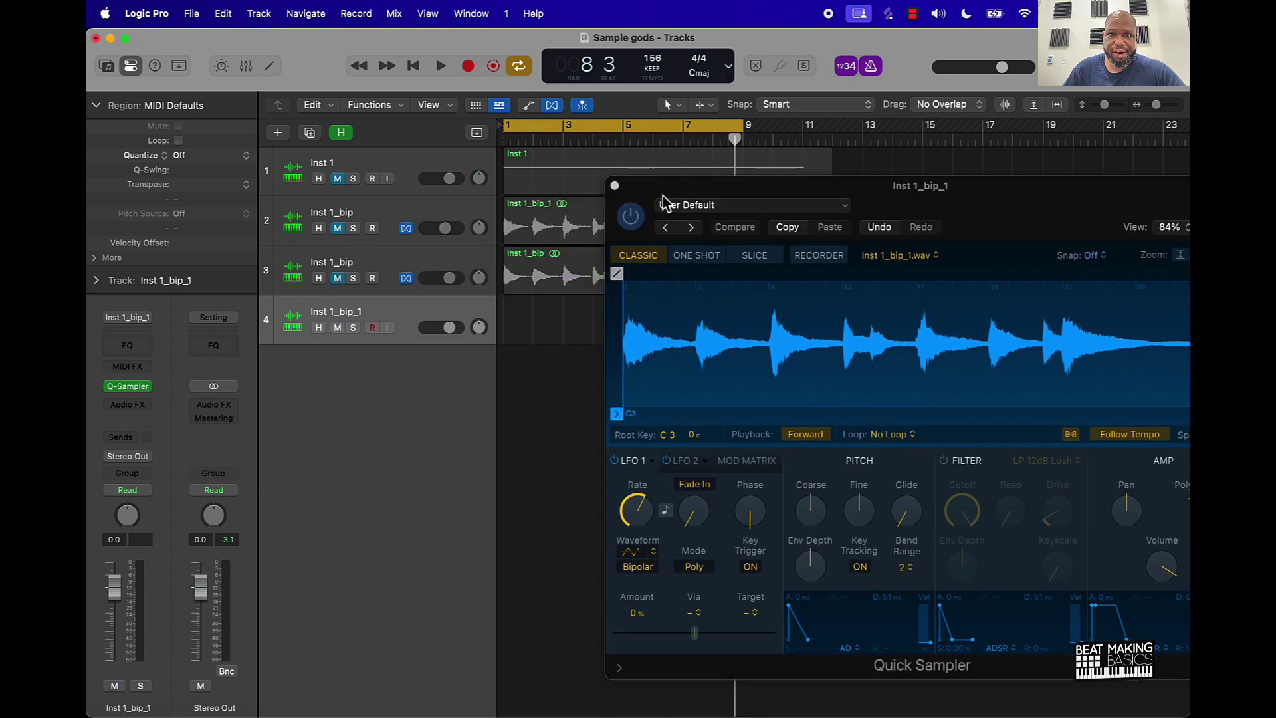
drag(667, 203, 294, 191)
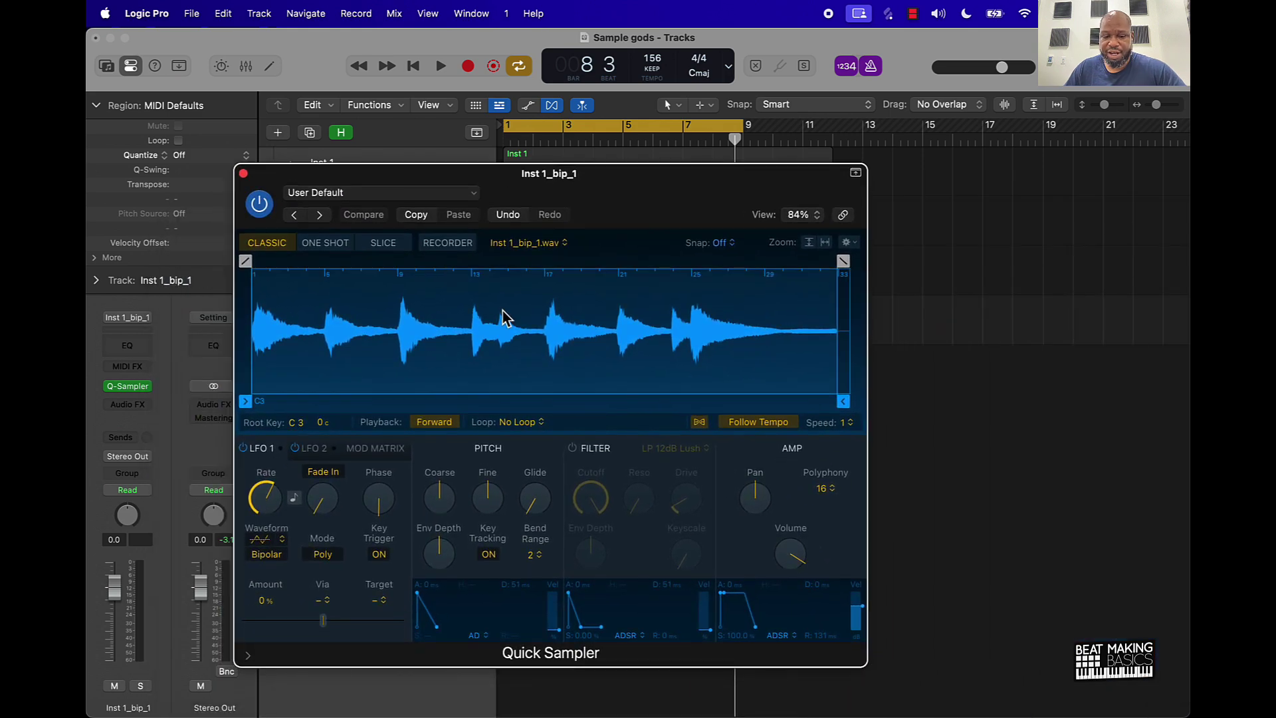
Play J, H, K and L notes with Musical Typing, then close Quick Sampler
key(super+k)
key(j)
key(h)
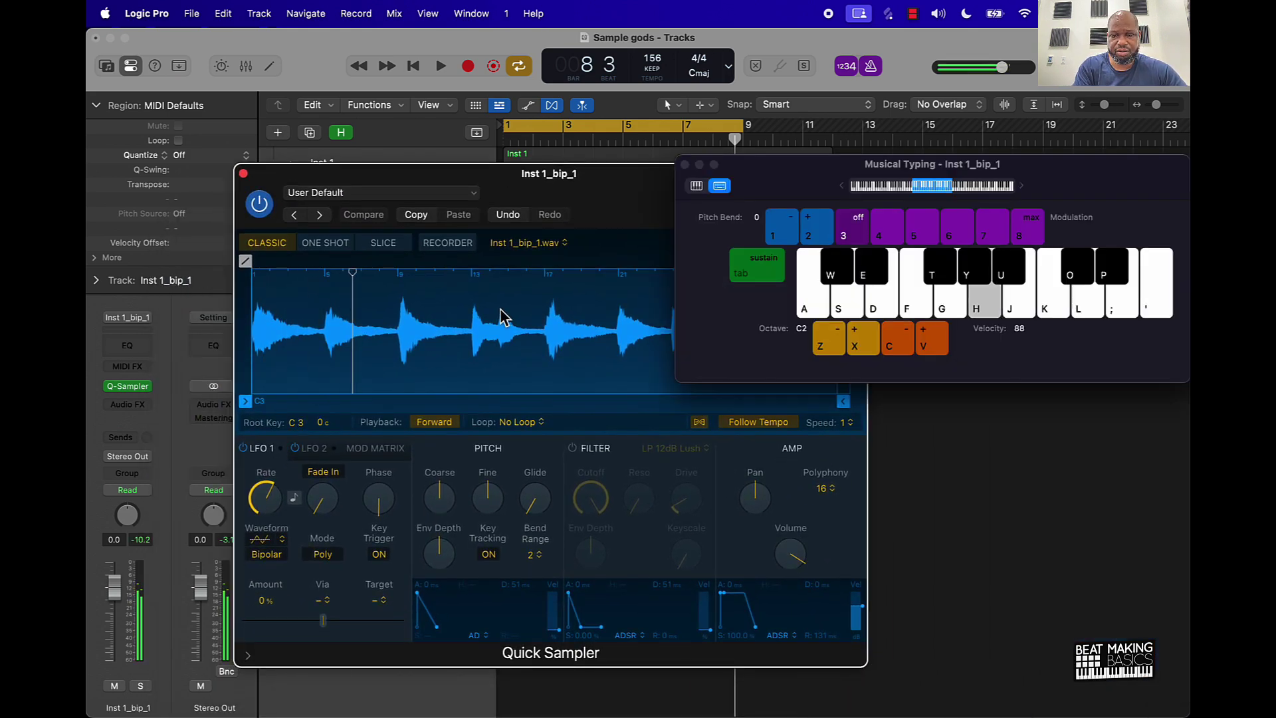
key(k)
key(l)
key(j)
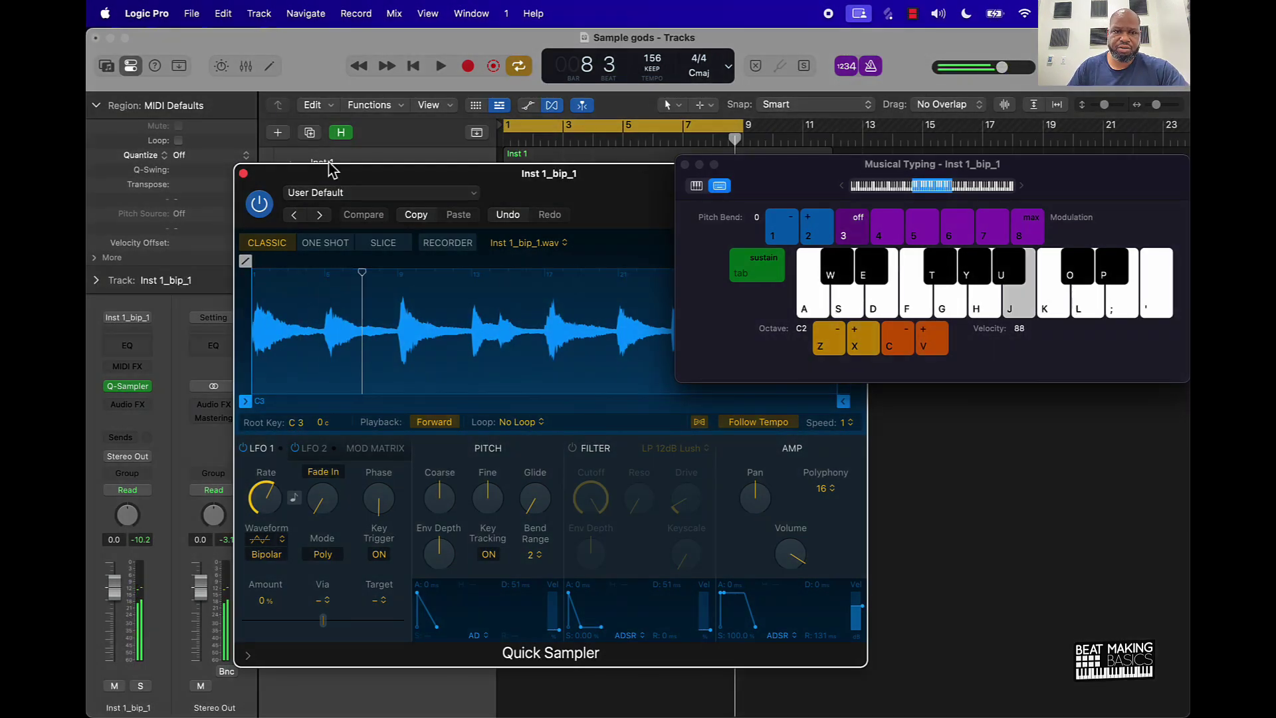
click(243, 175)
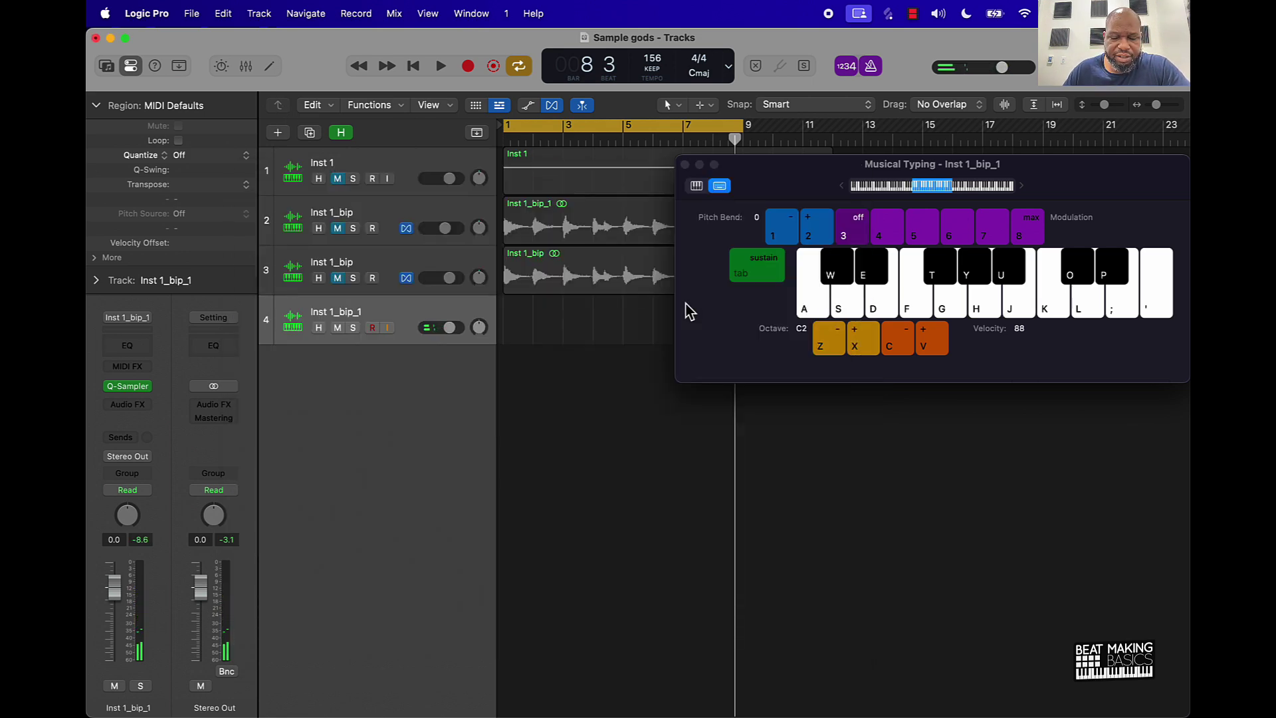
Record one held J note on track 4 and select the new region
key(r)
drag(791, 197, 632, 421)
key(j)
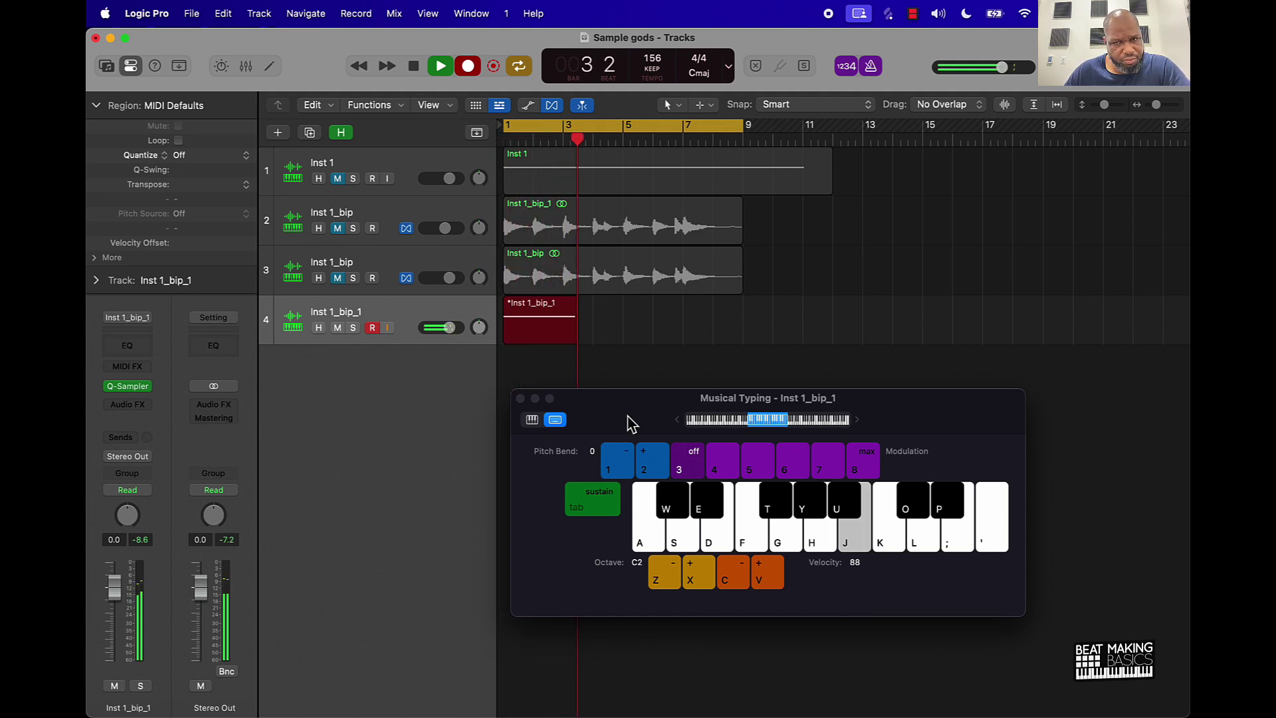
key(space)
click(520, 398)
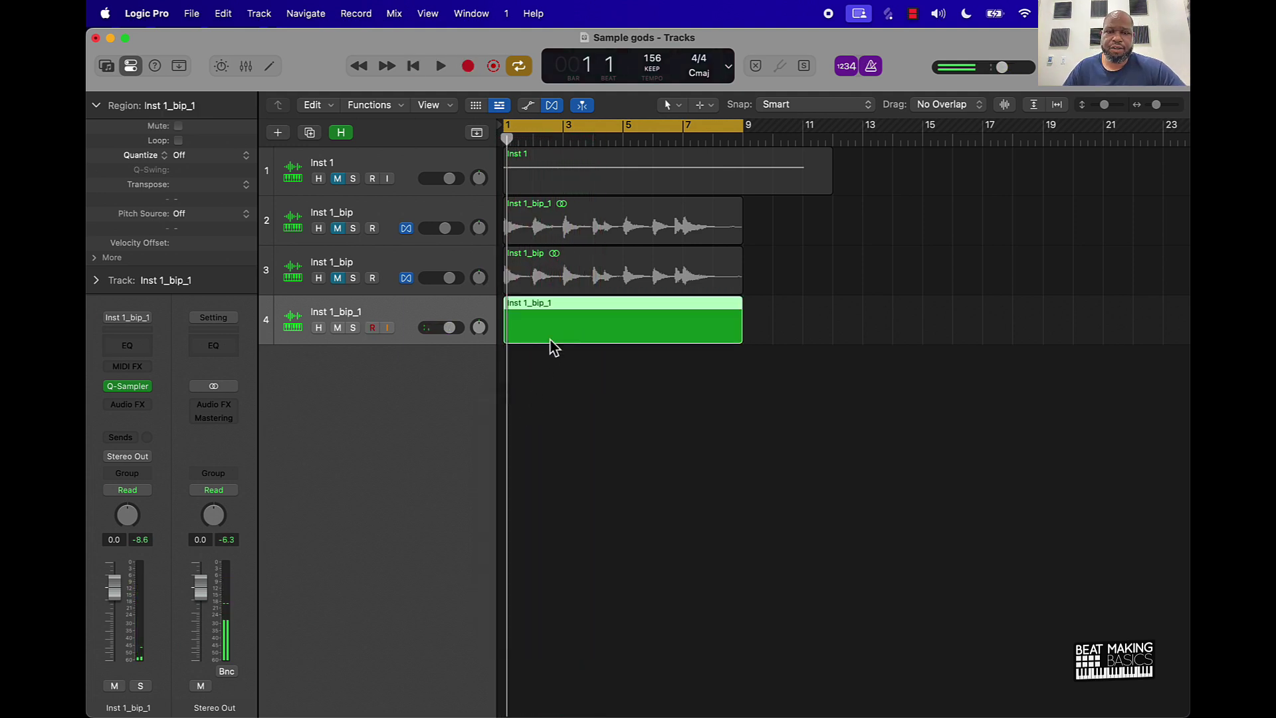
In the Piano Roll, raise the note's velocity to maximum and play it back
double_click(551, 336)
key(super+a)
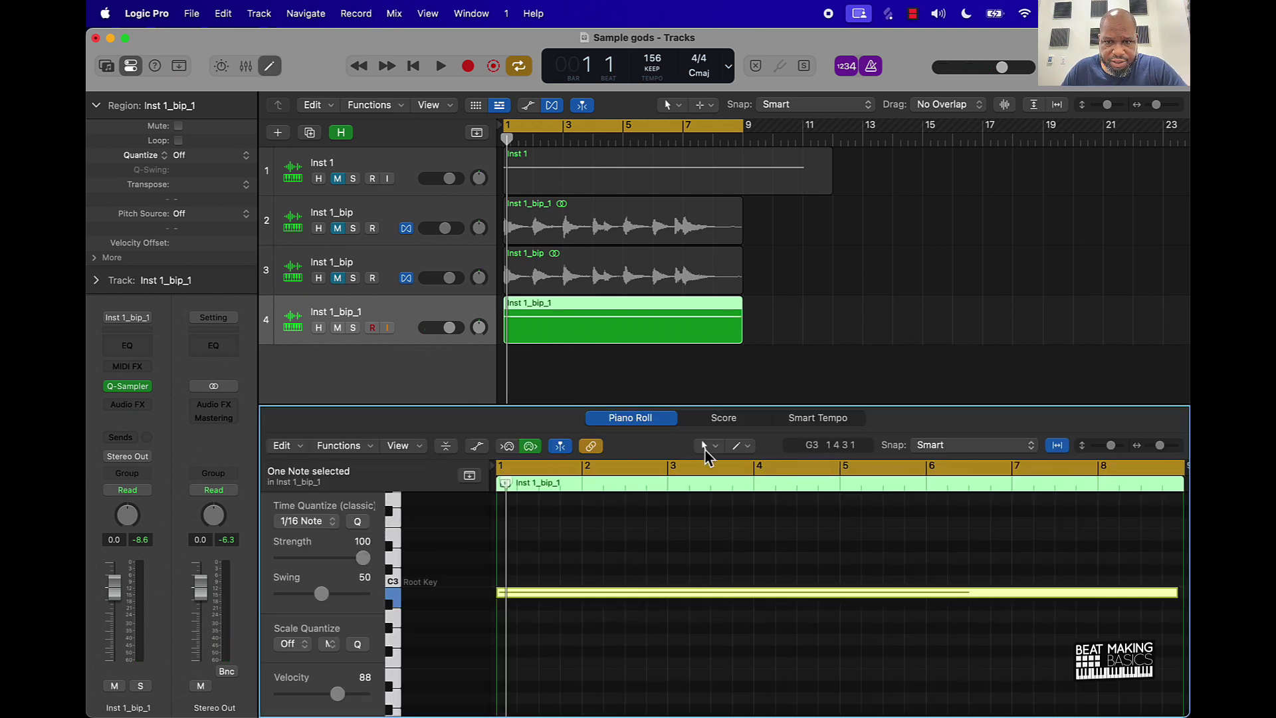
click(477, 445)
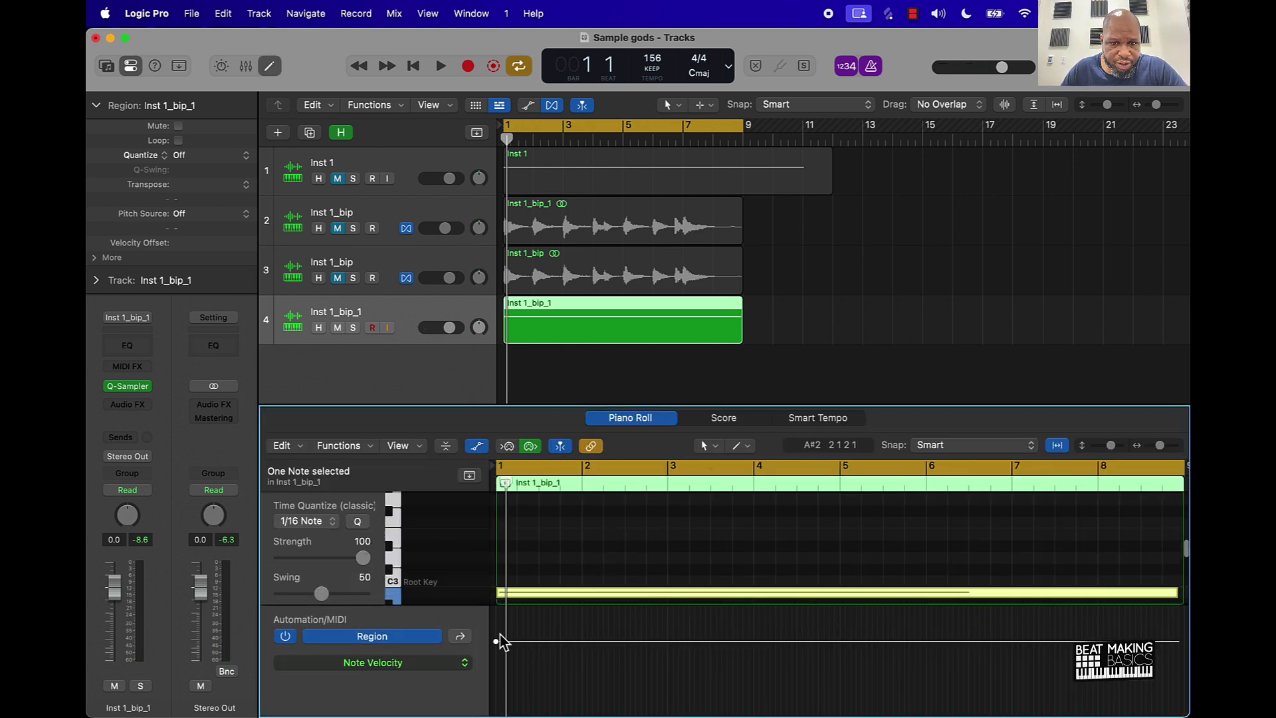
drag(498, 644, 589, 561)
key(space)
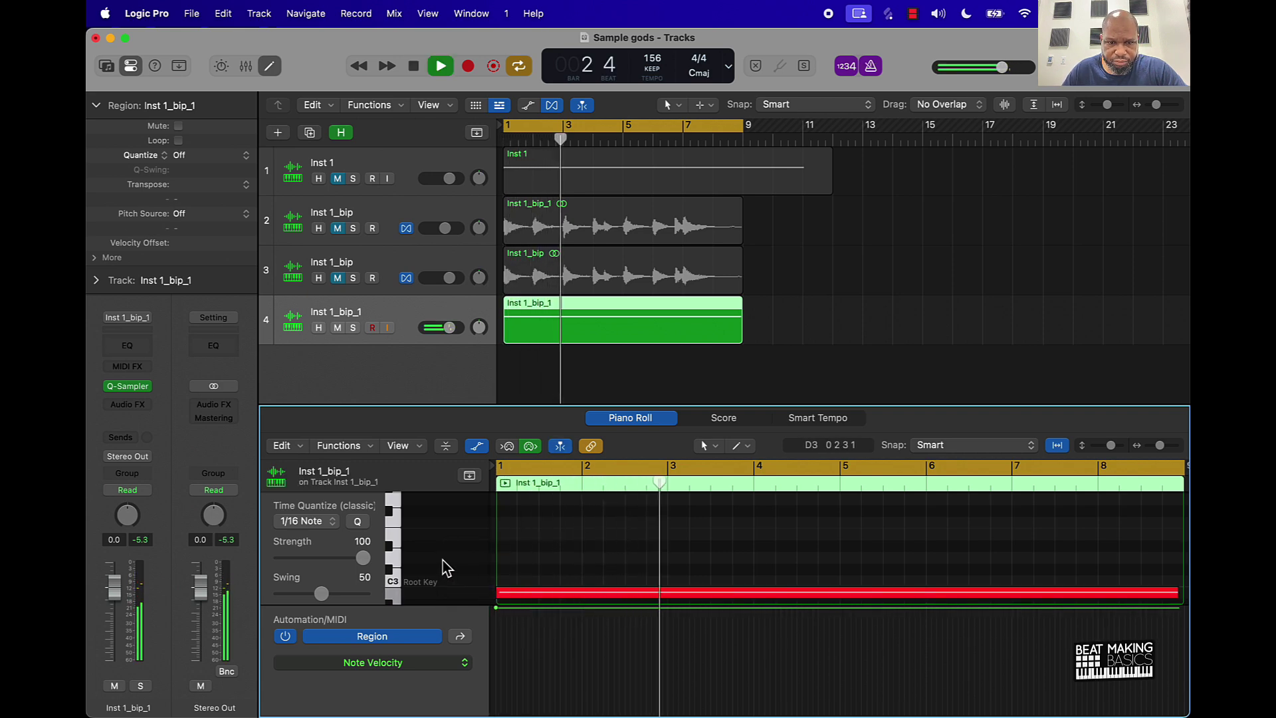
key(space)
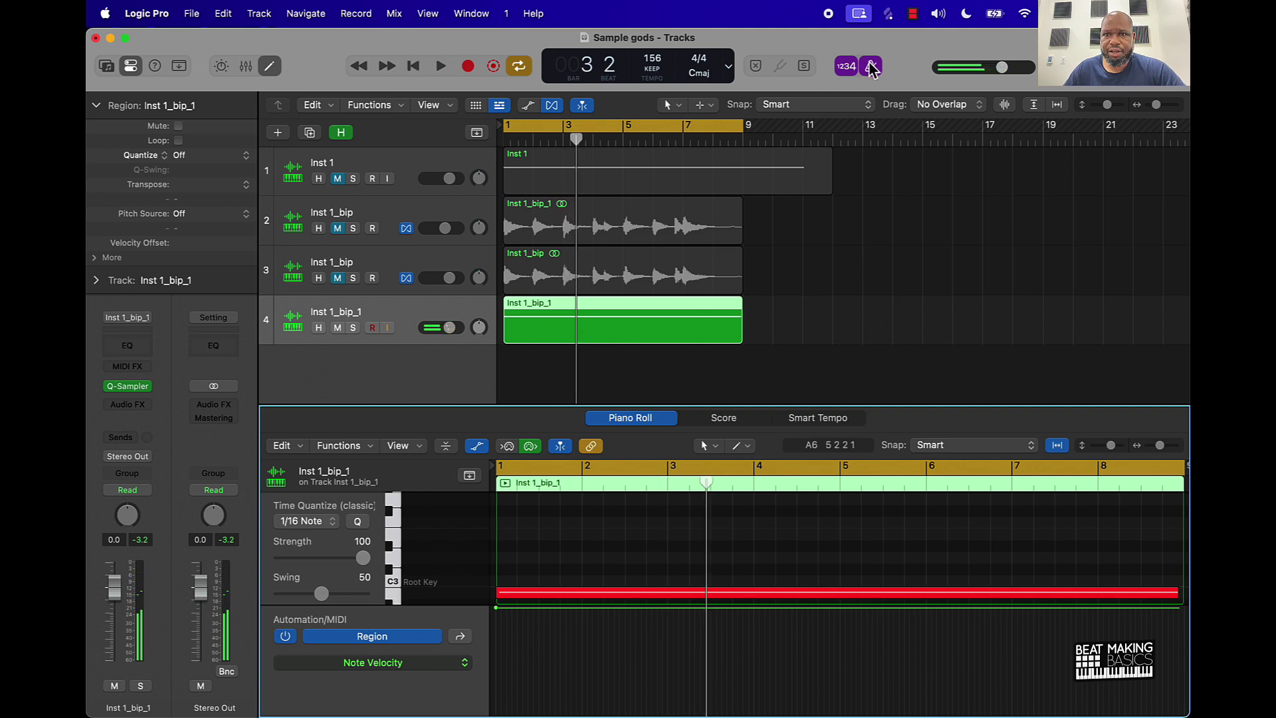
click(565, 357)
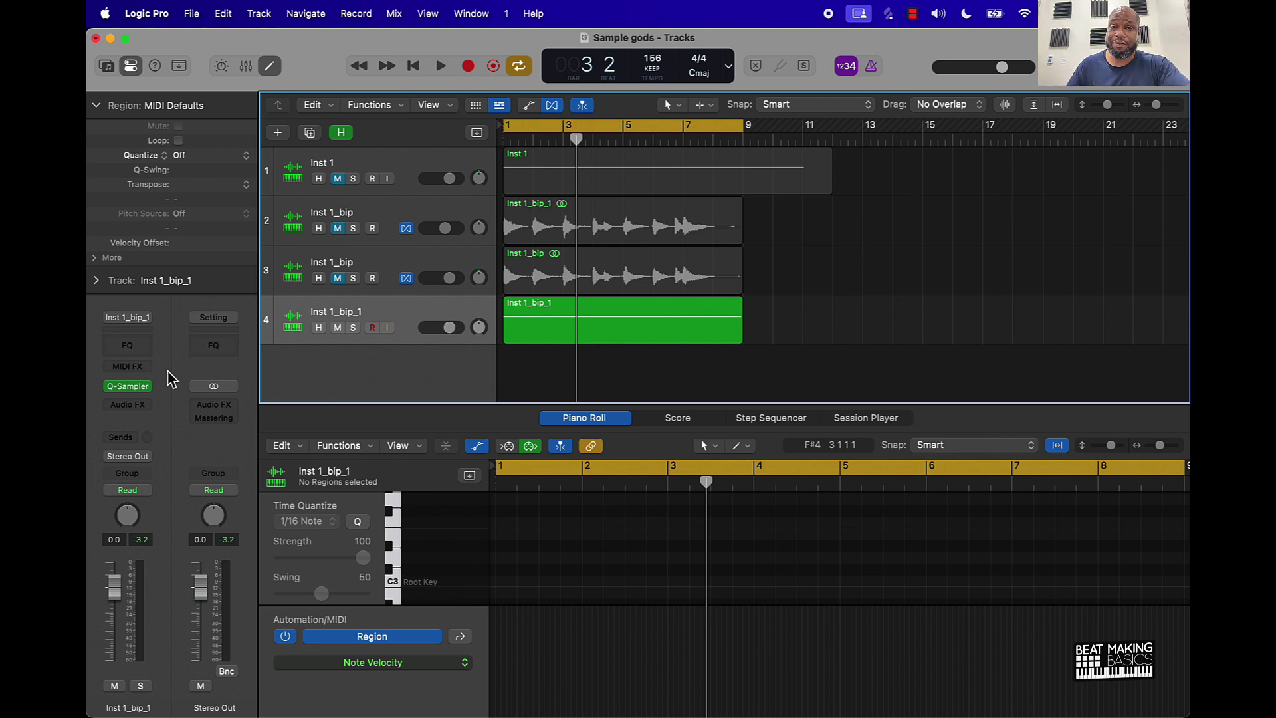
Insert J37 (s) Stereo on the Inst 1_bip_1 channel and move its editor to the upper right
click(142, 409)
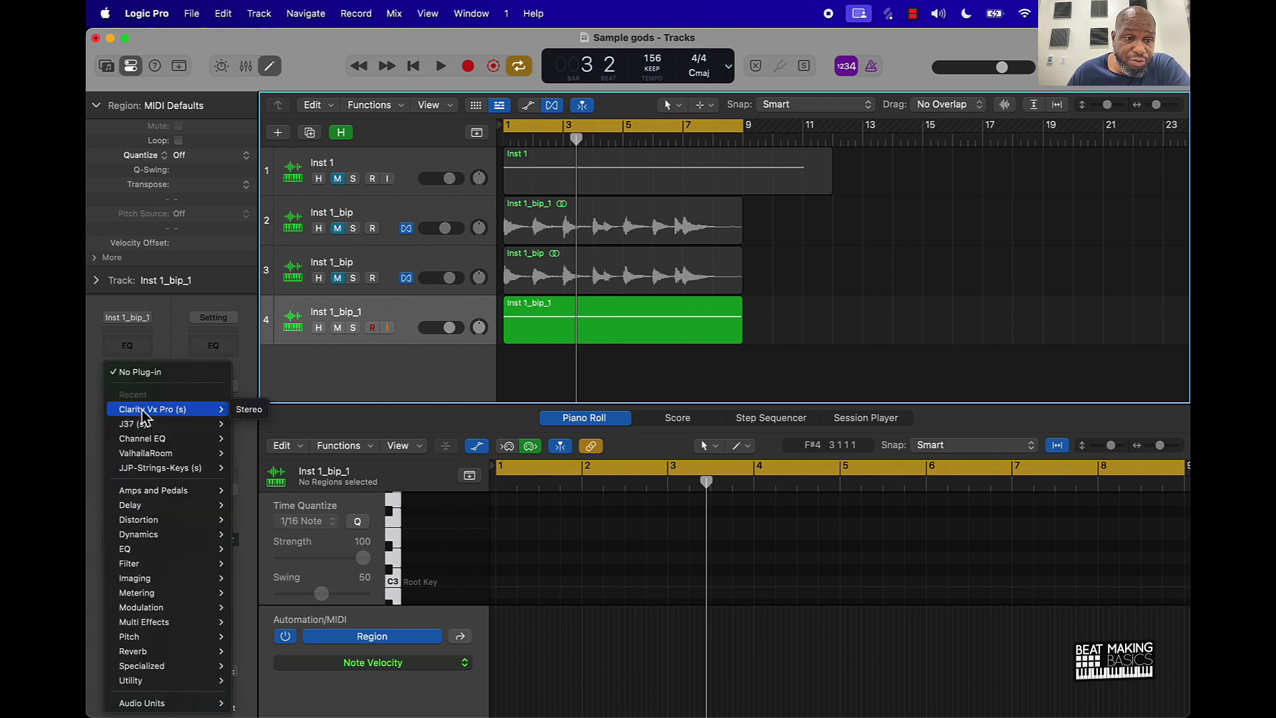
mouse_move(146, 425)
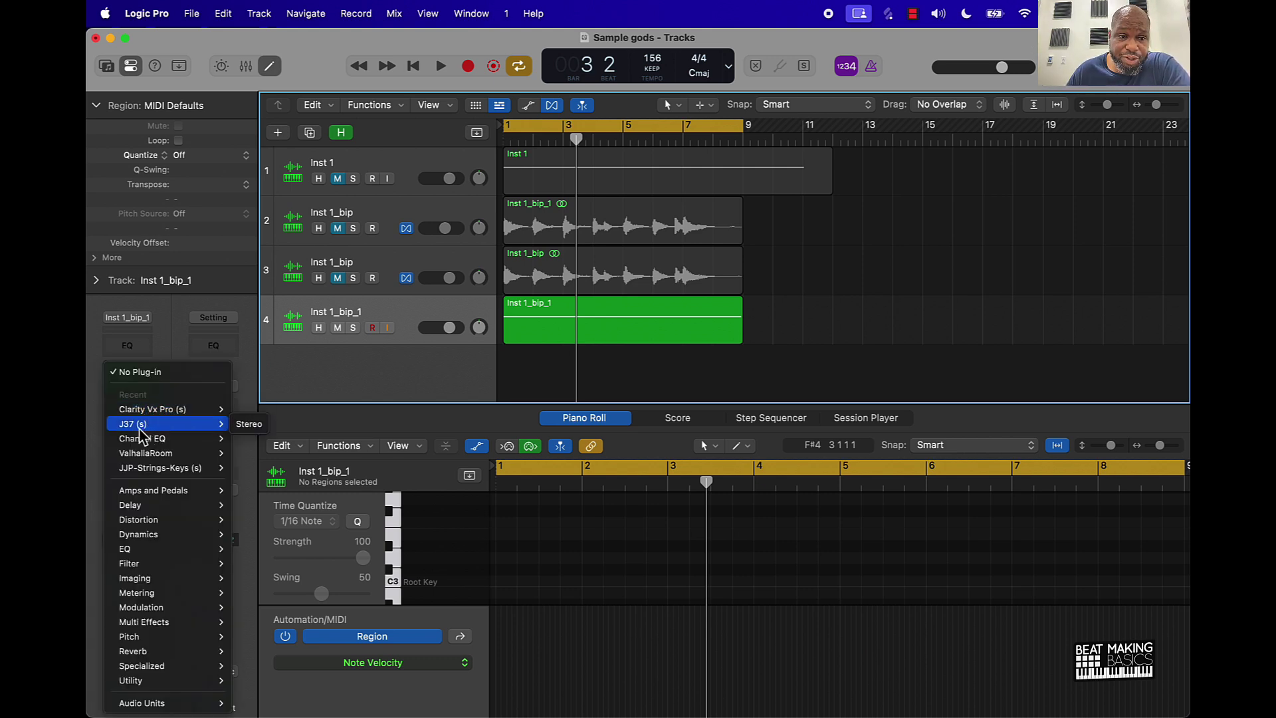
click(138, 426)
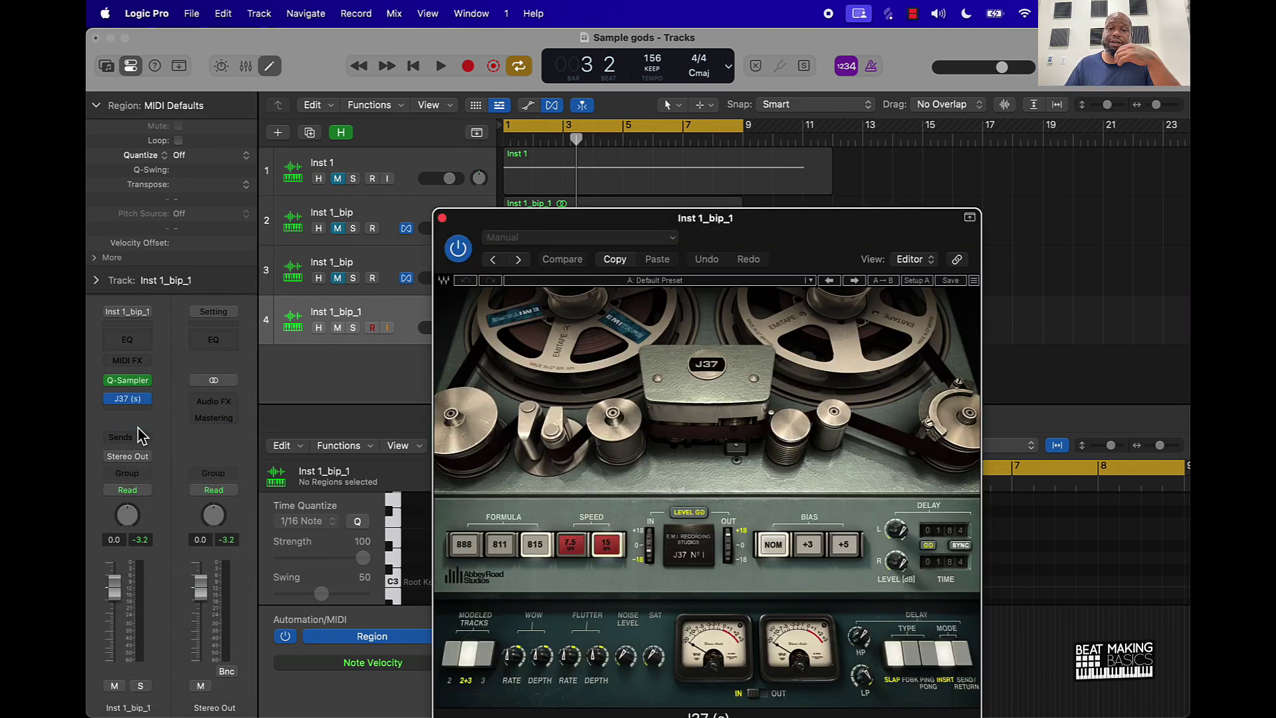
drag(784, 248, 947, 187)
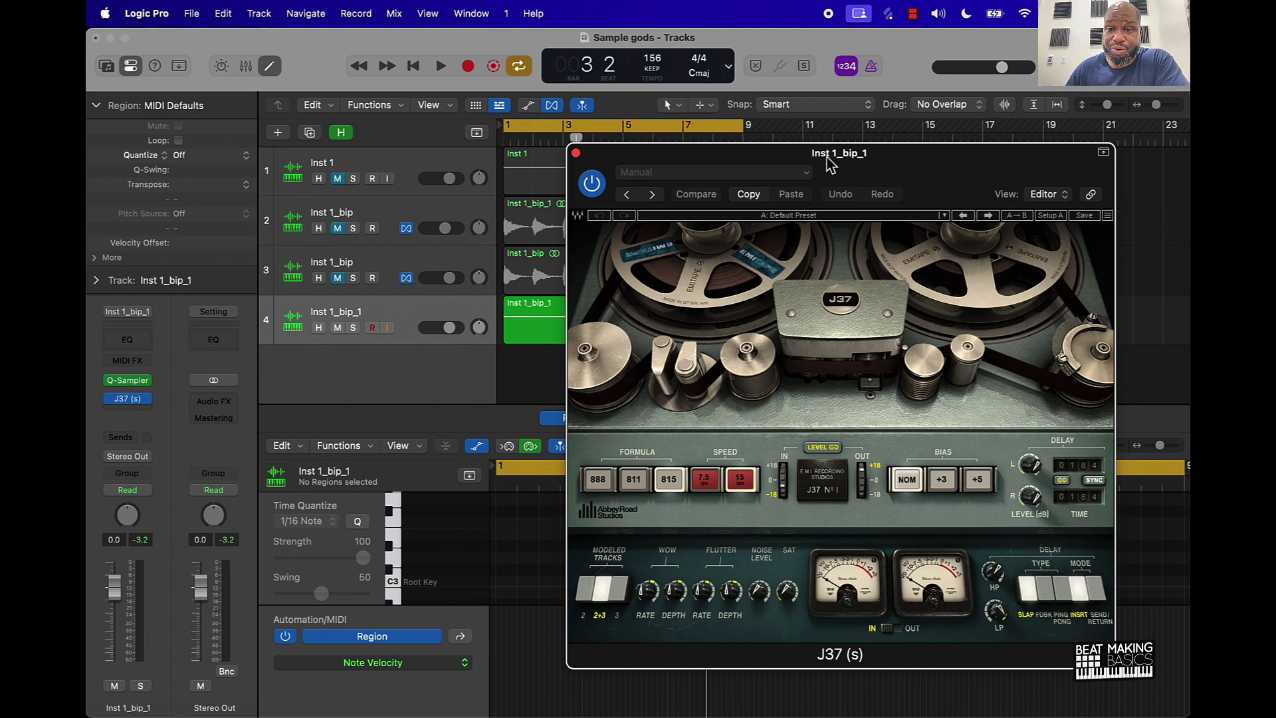
drag(828, 165, 896, 82)
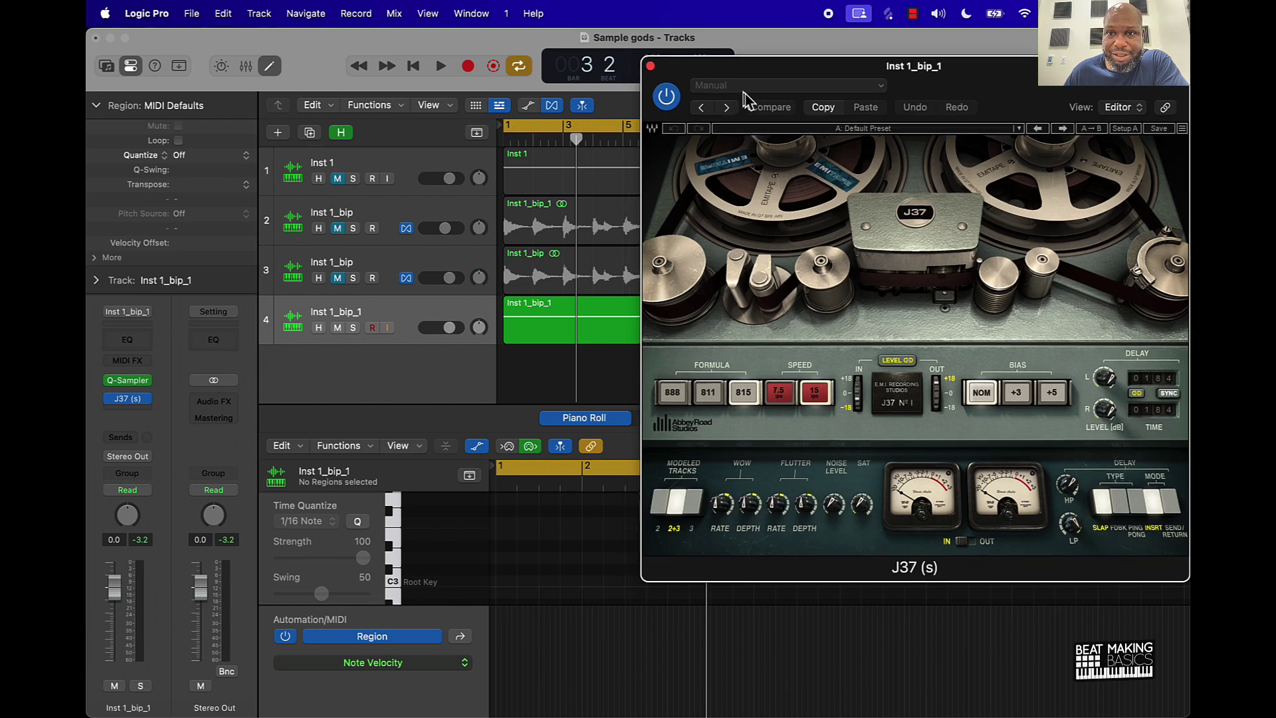
Load the AU preset Pres21: Candle Holder (Stereo Flange) into J37 and play the track
click(748, 86)
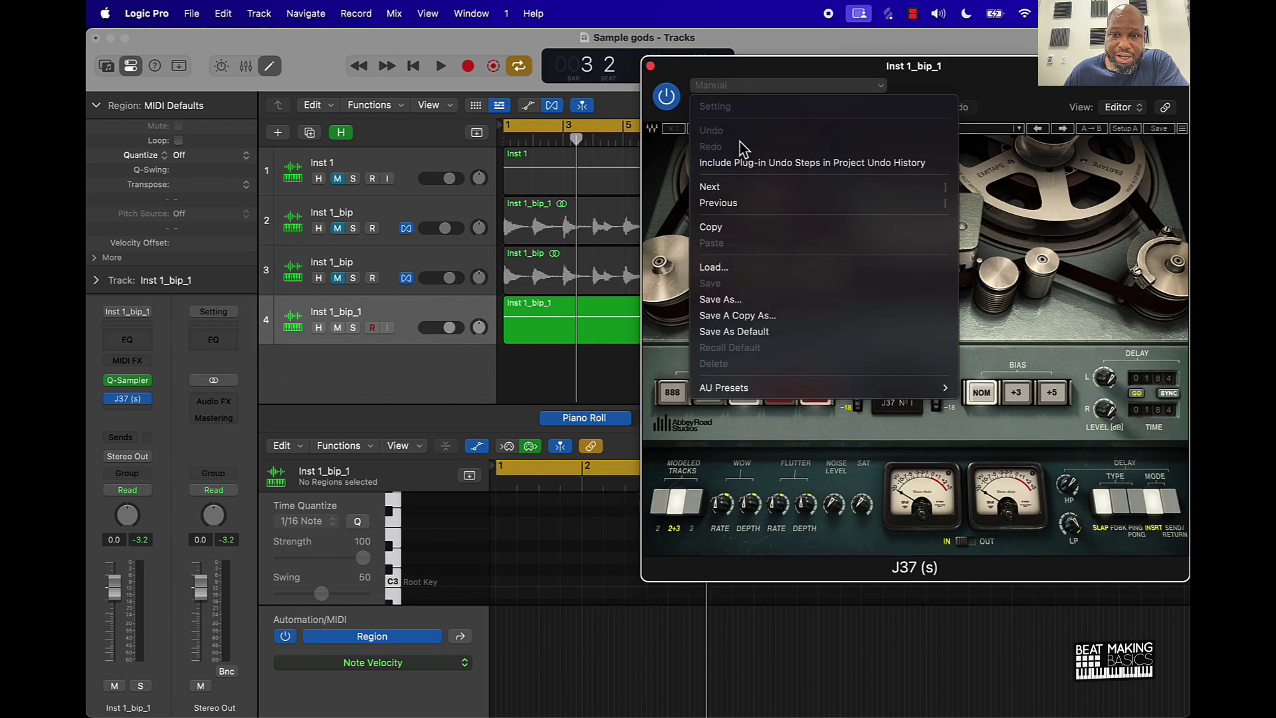
mouse_move(778, 391)
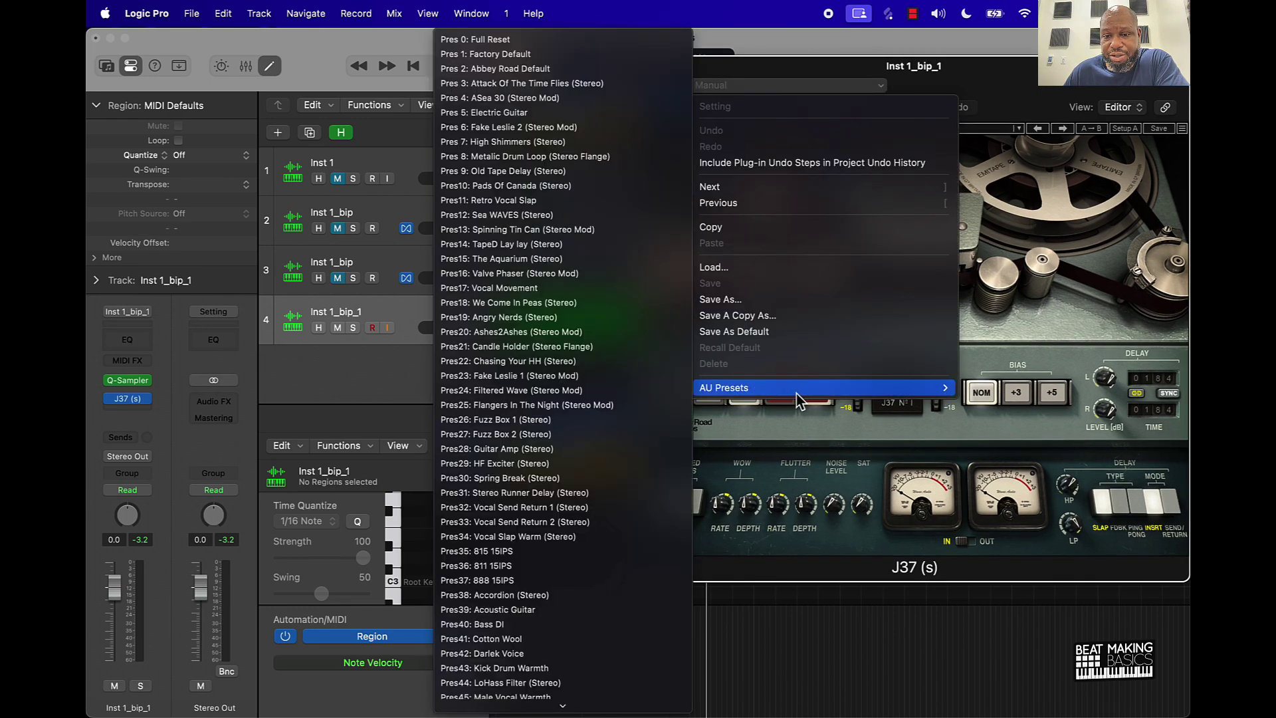
scroll(634, 409, down, 10)
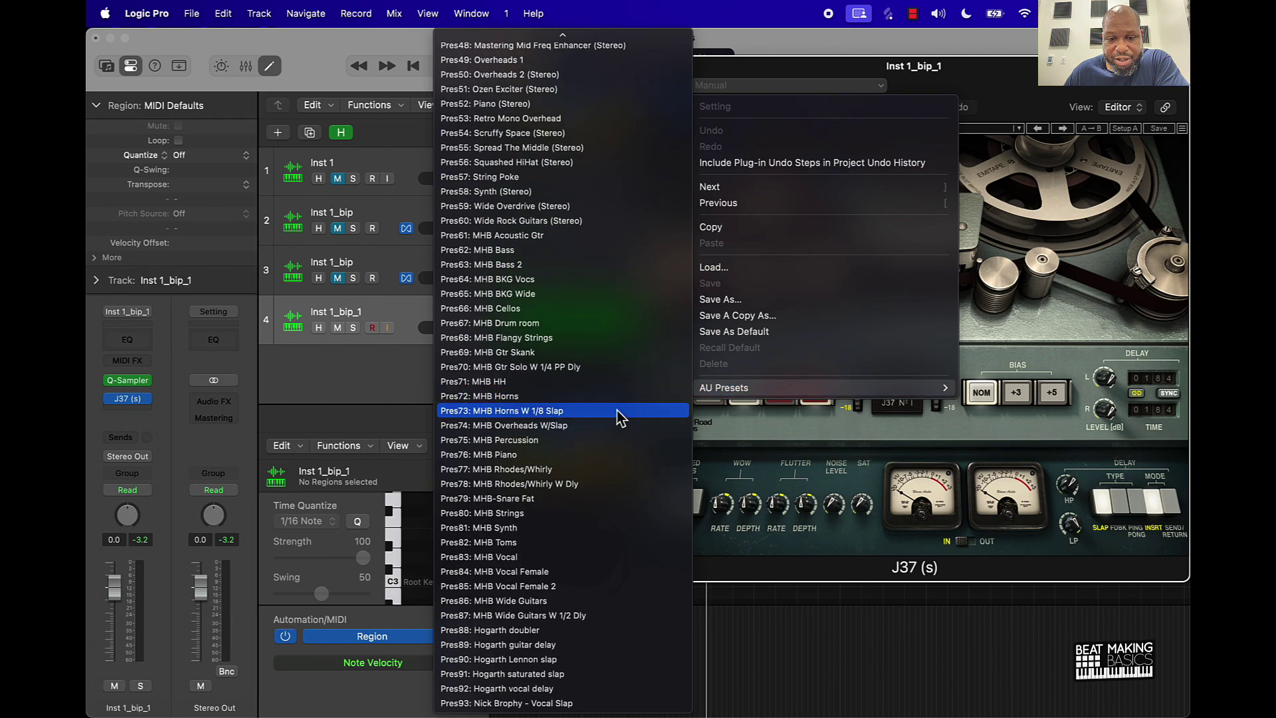
scroll(535, 171, up, 10)
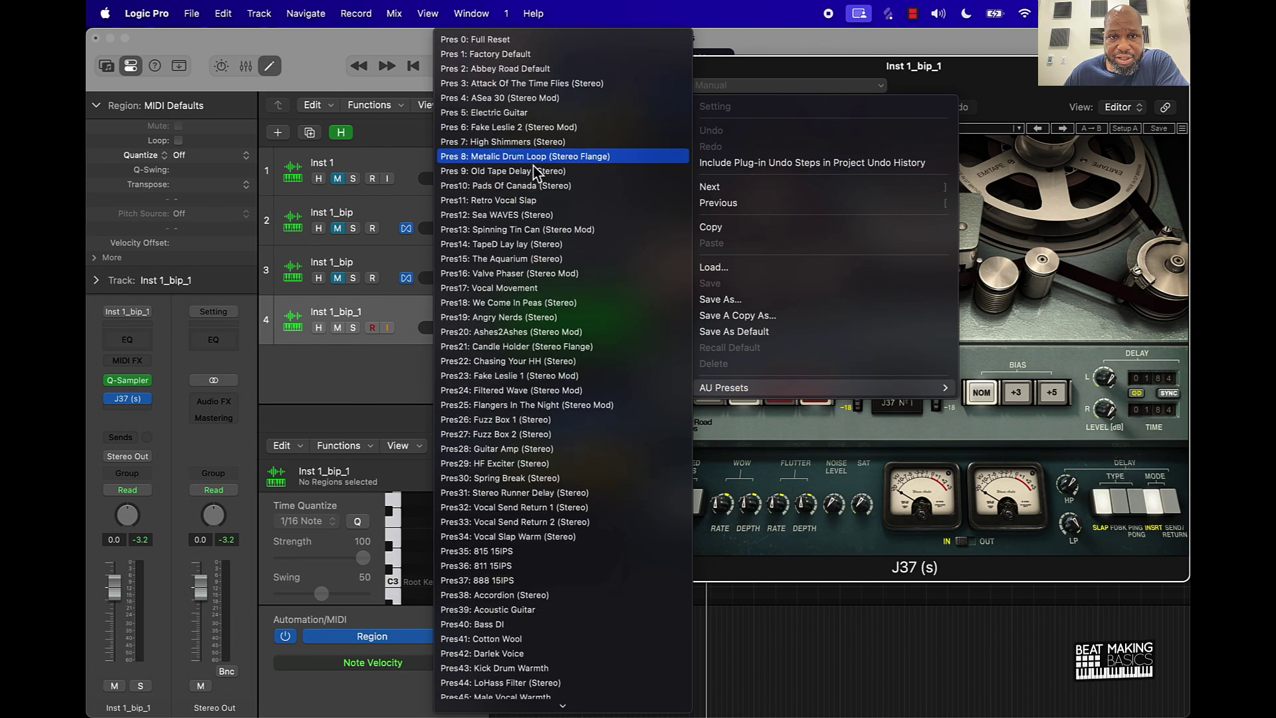
scroll(534, 171, down, 1)
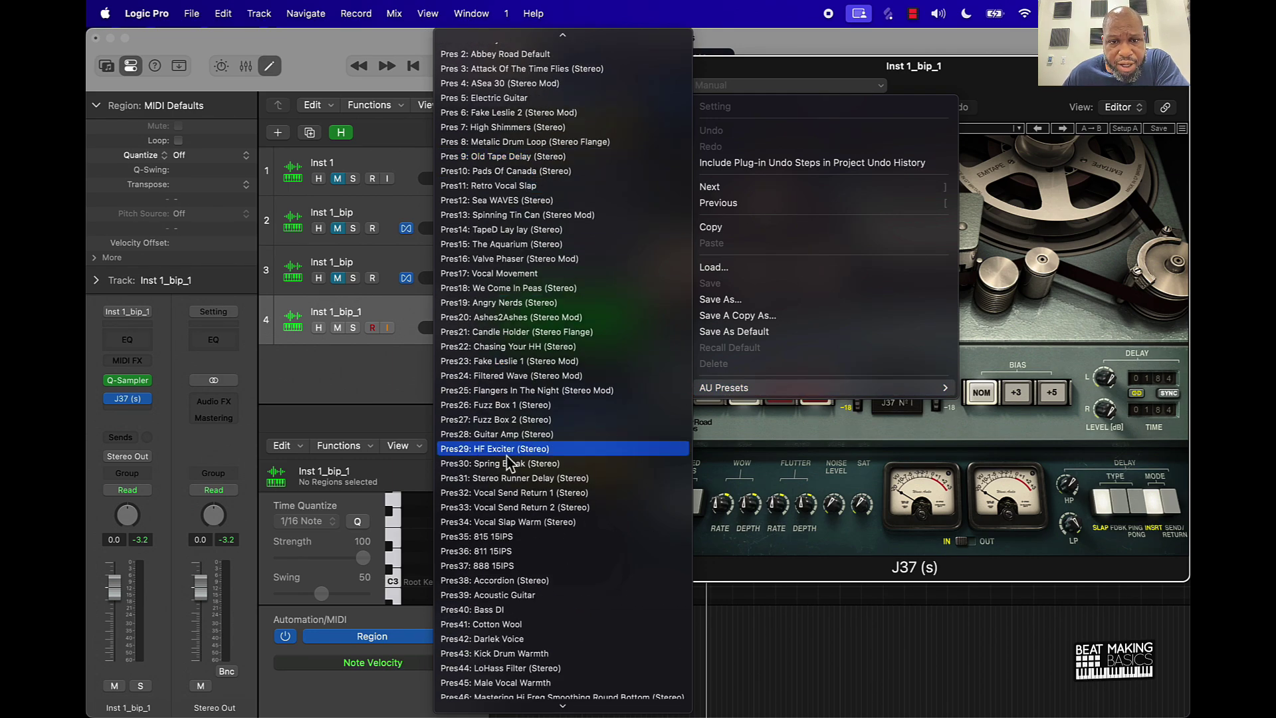
click(513, 334)
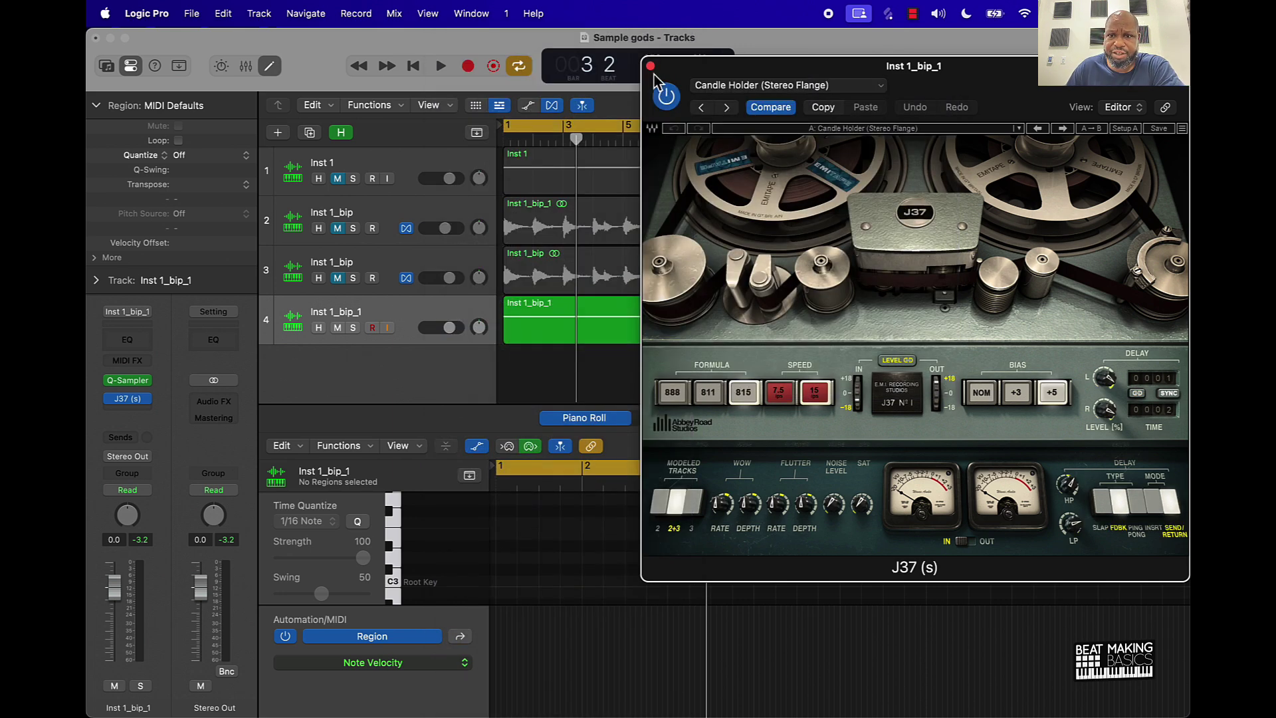
click(539, 379)
key(space)
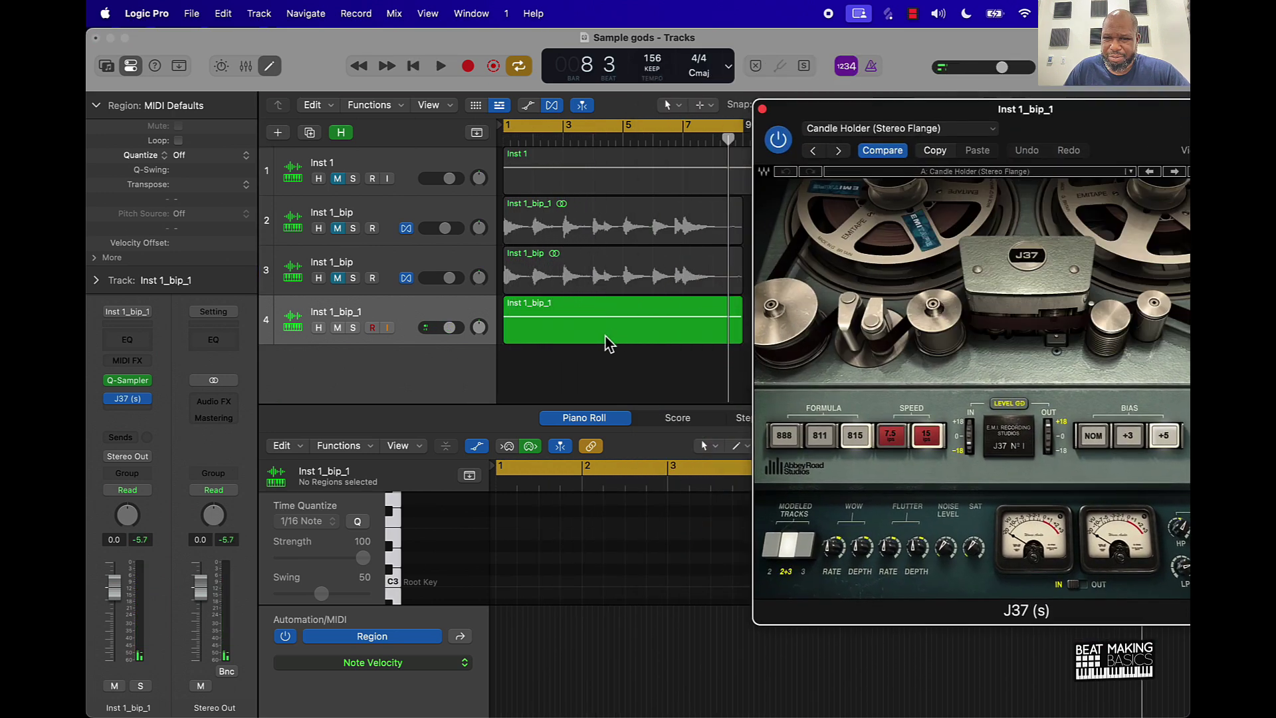
Copy the Inst 1_bip_1 region onto a new track 5, transposed down an octave (-12)
click(449, 324)
key(super+d)
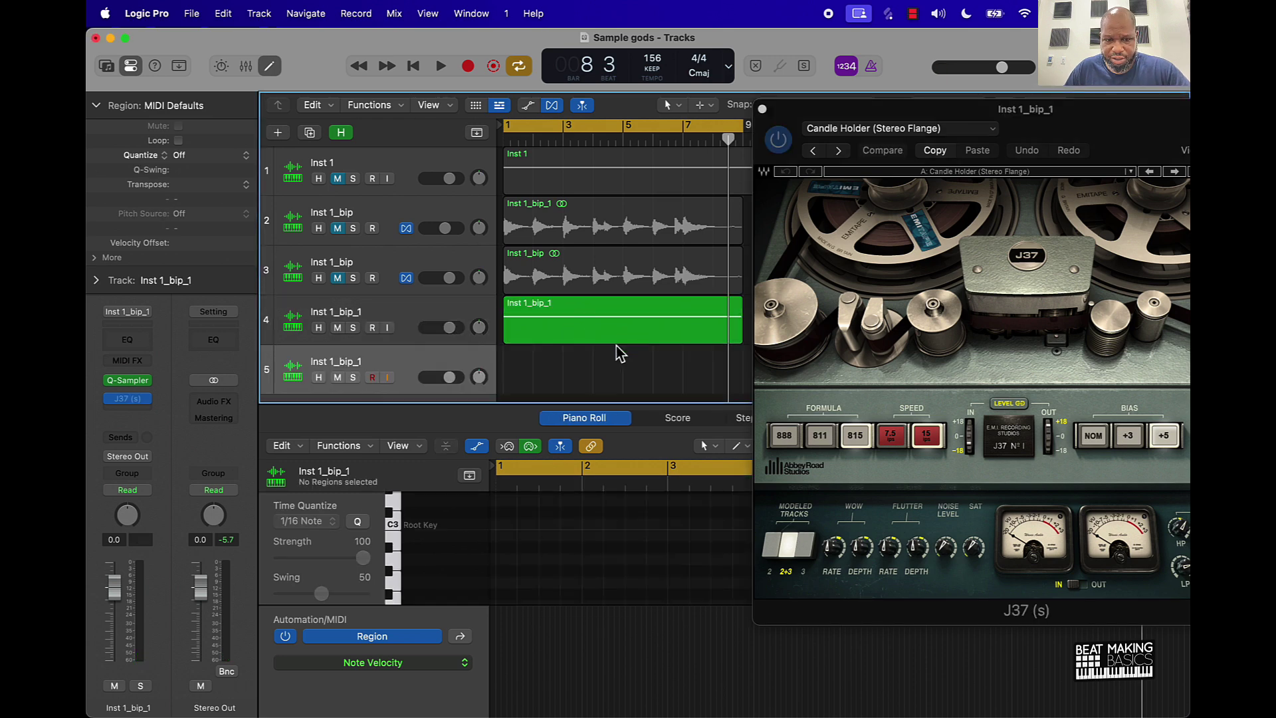
drag(615, 339, 610, 361)
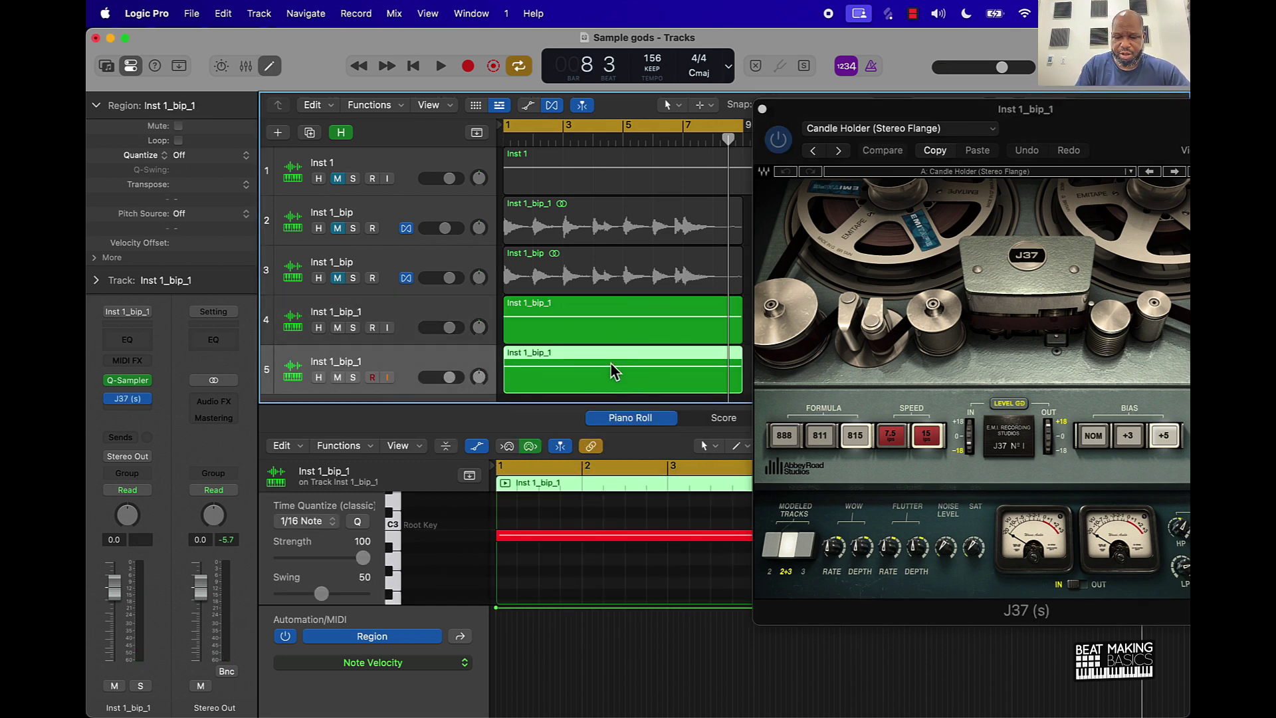
key(alt+shift+Down)
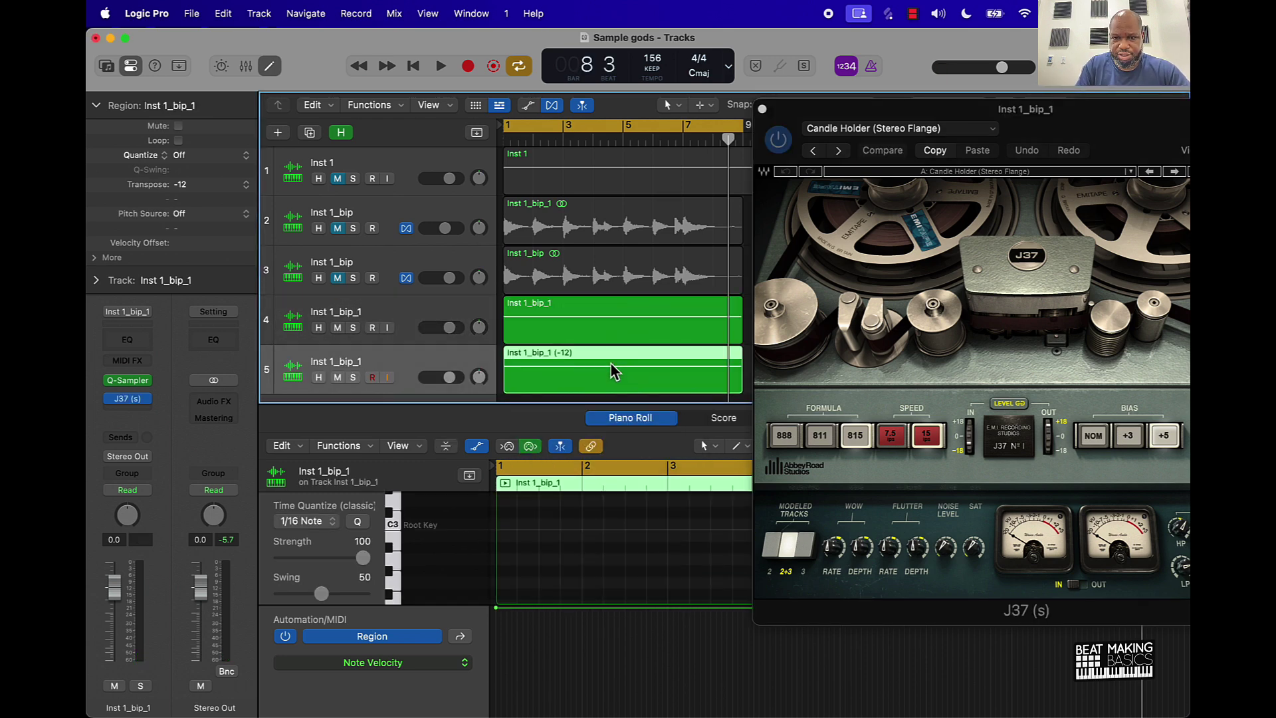
Play the loop with track 4 muted, then mute track 5, unmute track 4 and reselect it
click(337, 327)
key(Return)
key(space)
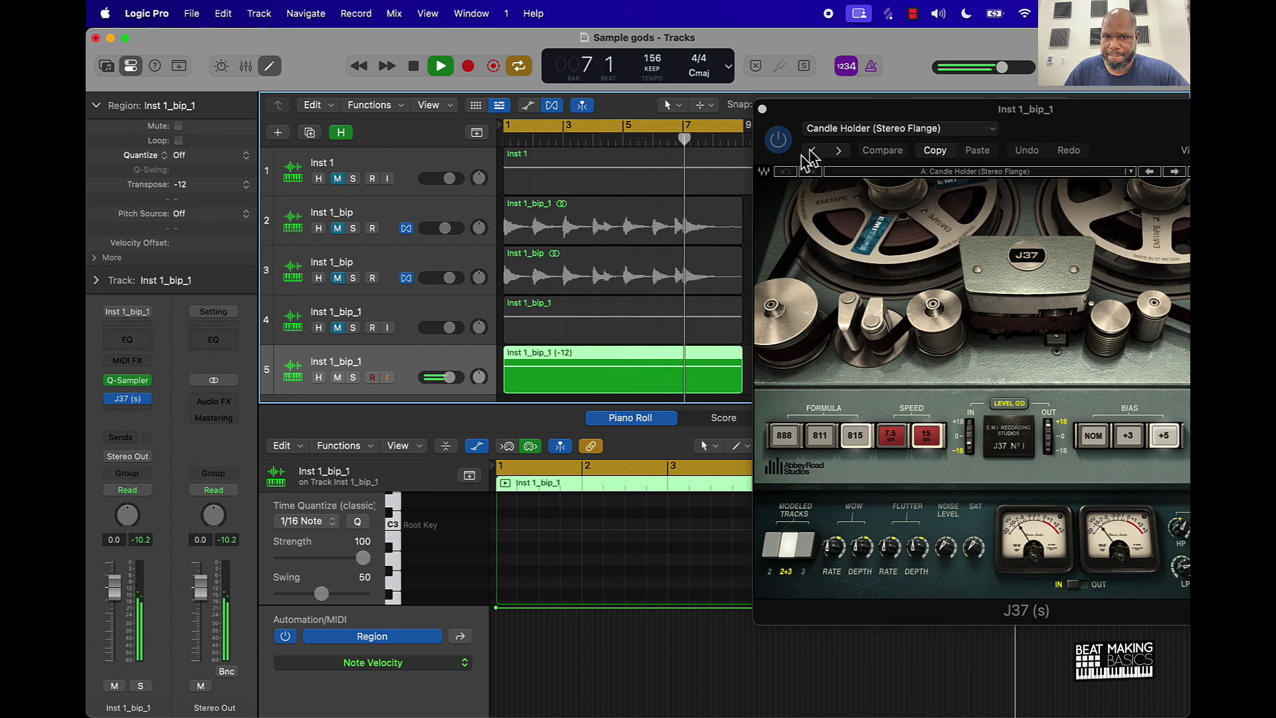
key(space)
click(338, 377)
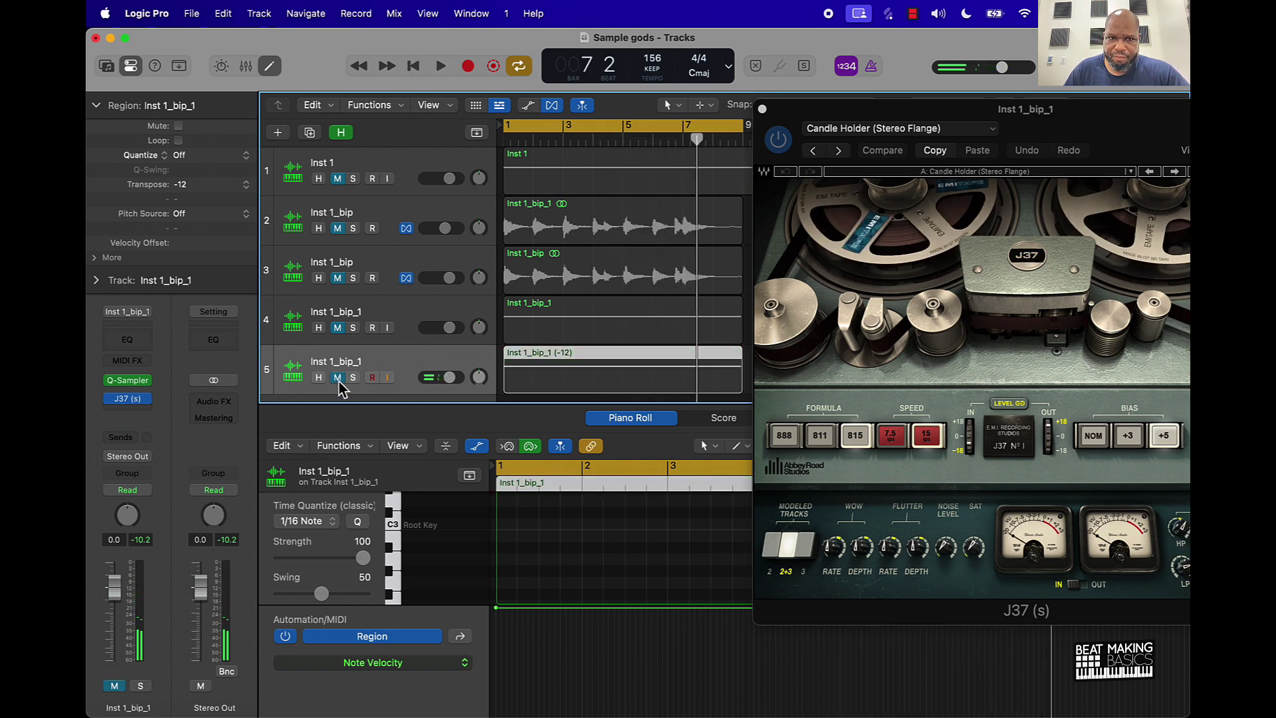
click(338, 327)
click(429, 337)
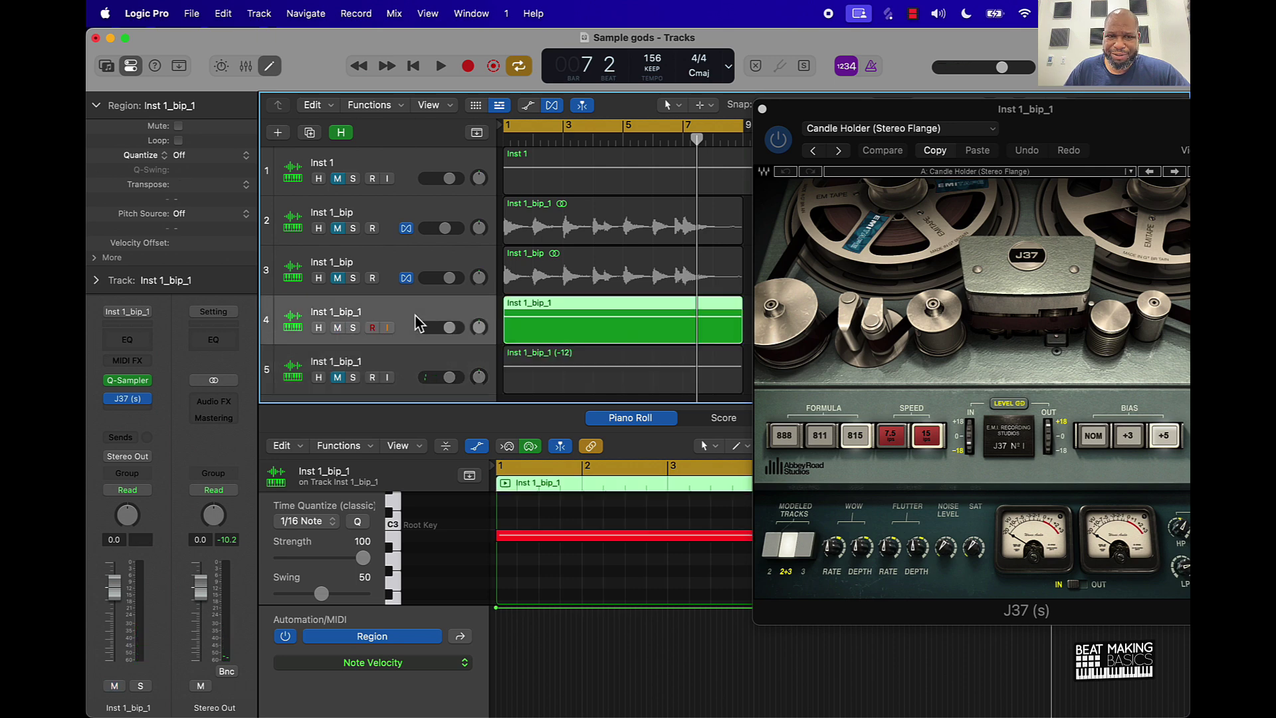
Play the loop while stepping through the first J37 presets, moving the J37 window off the tracks
key(space)
click(840, 151)
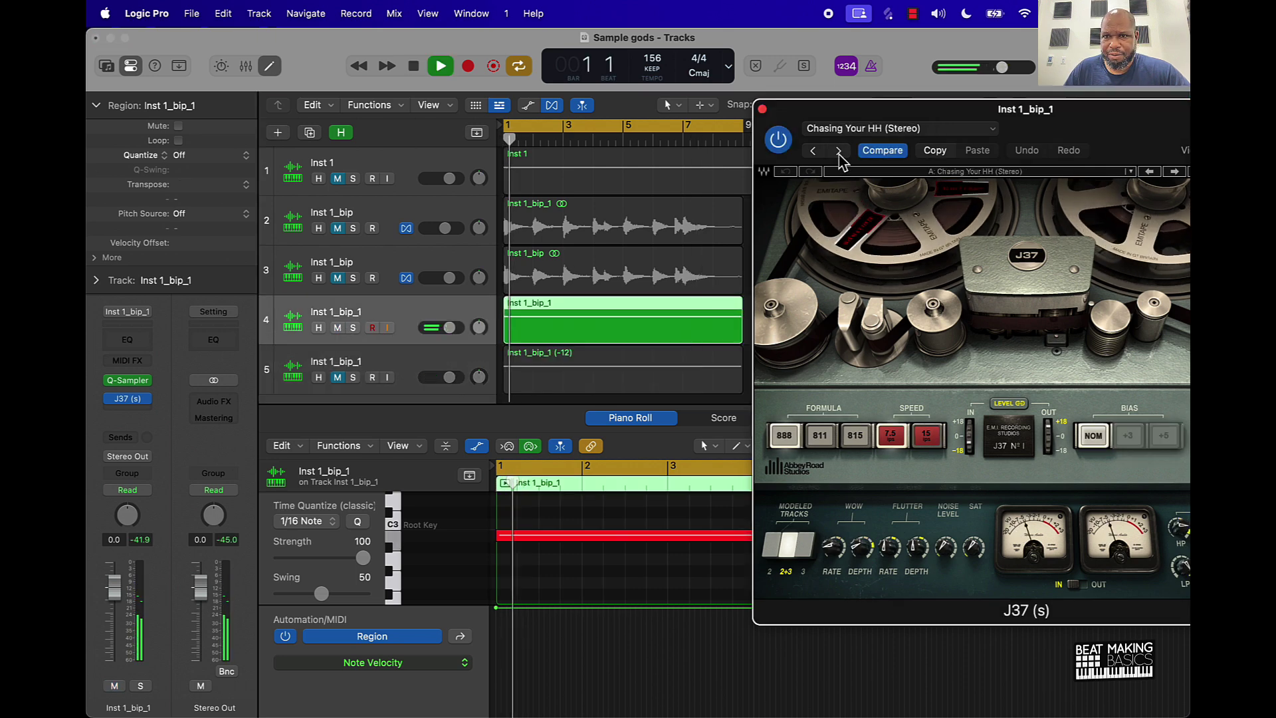
click(839, 151)
key(space)
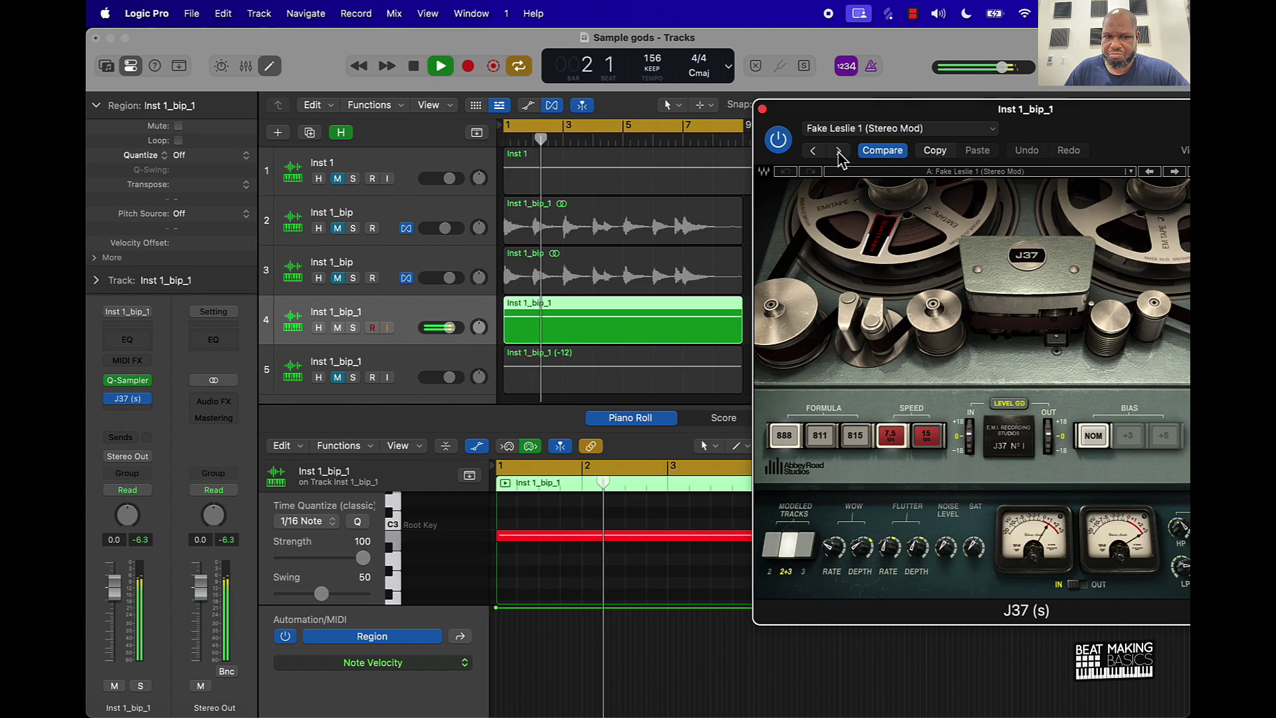
drag(1115, 135, 779, 131)
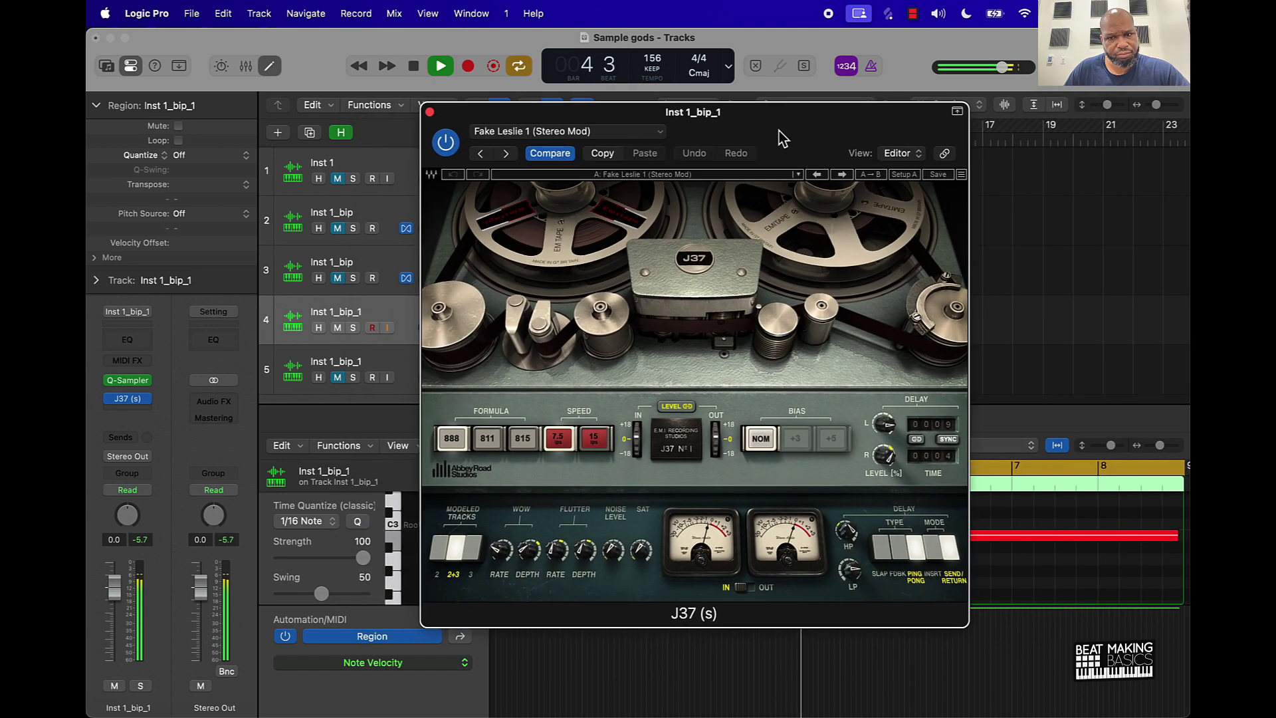
click(508, 155)
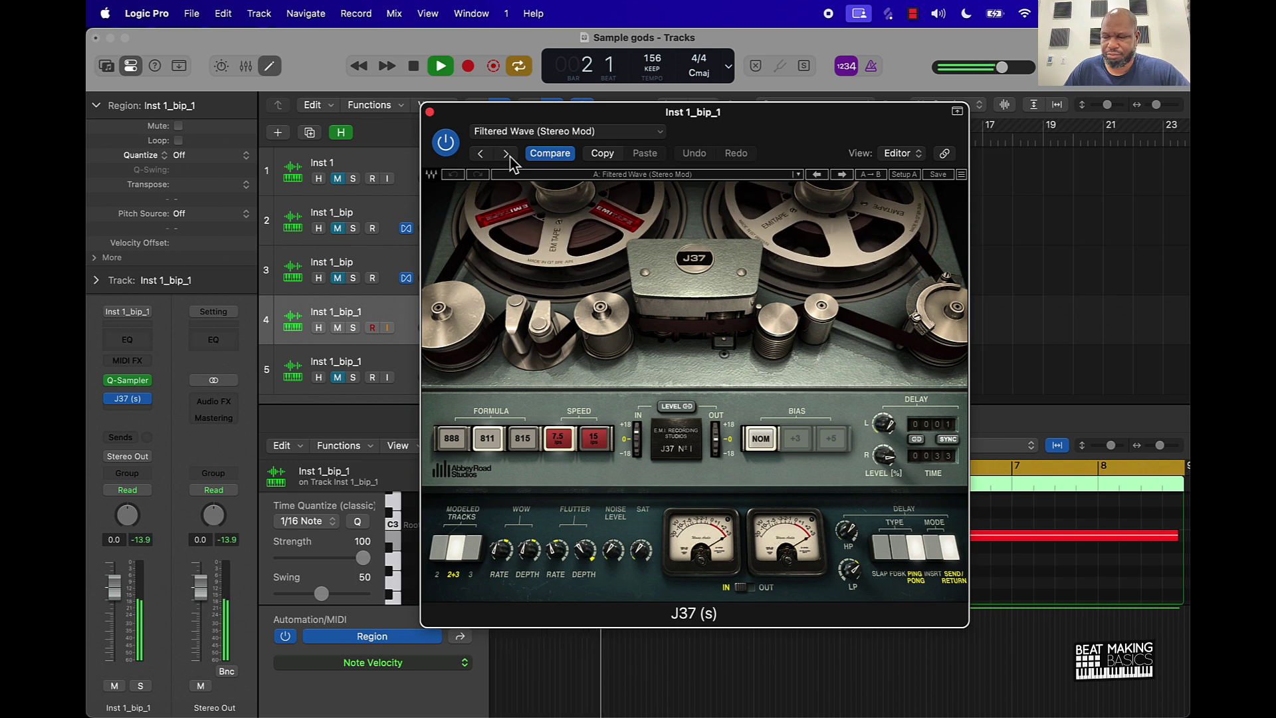
key(space)
Audition the Flangers In The Night, Fuzz Box, Guitar Amp and Spring Break J37 presets
click(506, 154)
key(space)
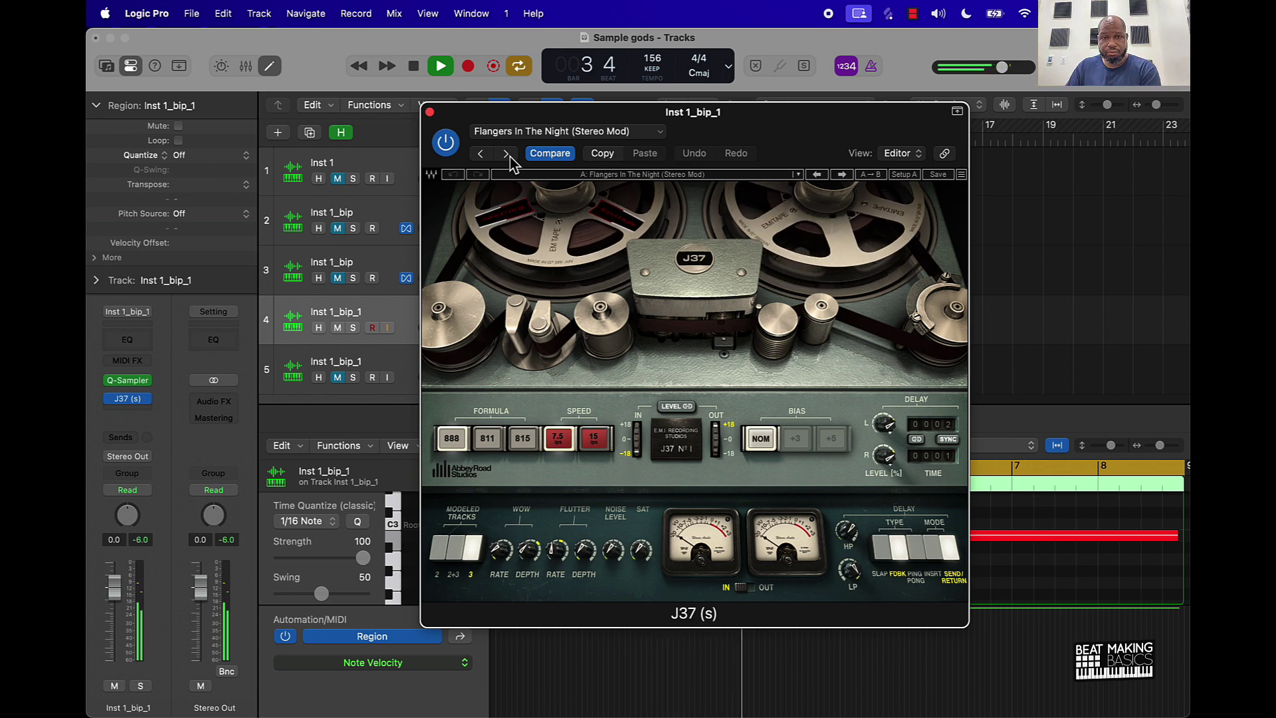
key(space)
click(506, 154)
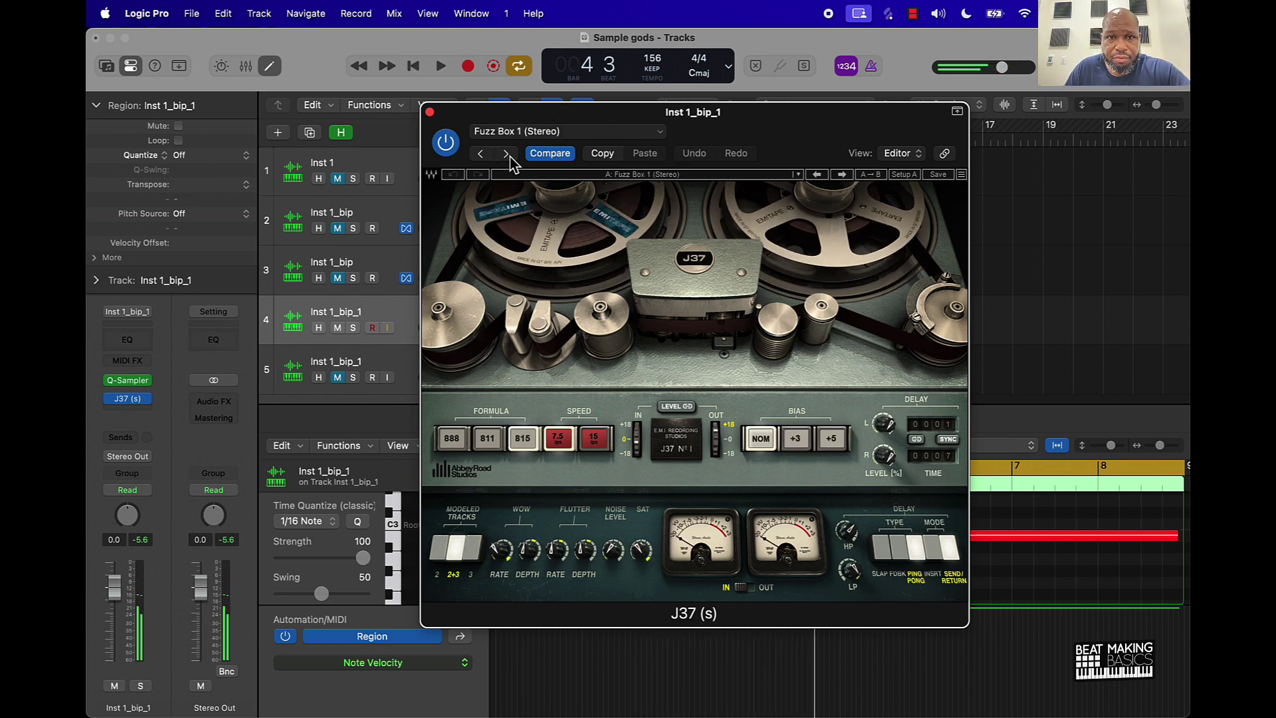
key(space)
key(space)
key(space)
key(space)
click(507, 153)
key(space)
key(space)
key(space)
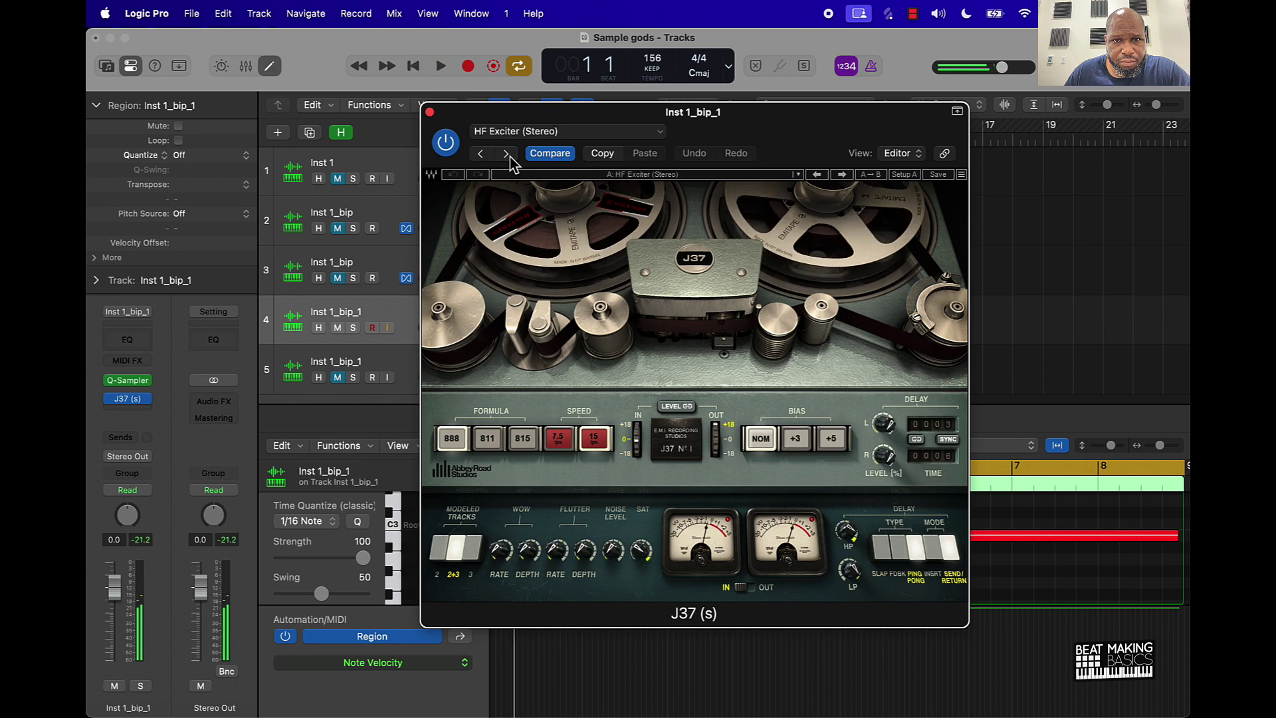
click(507, 153)
key(space)
key(space)
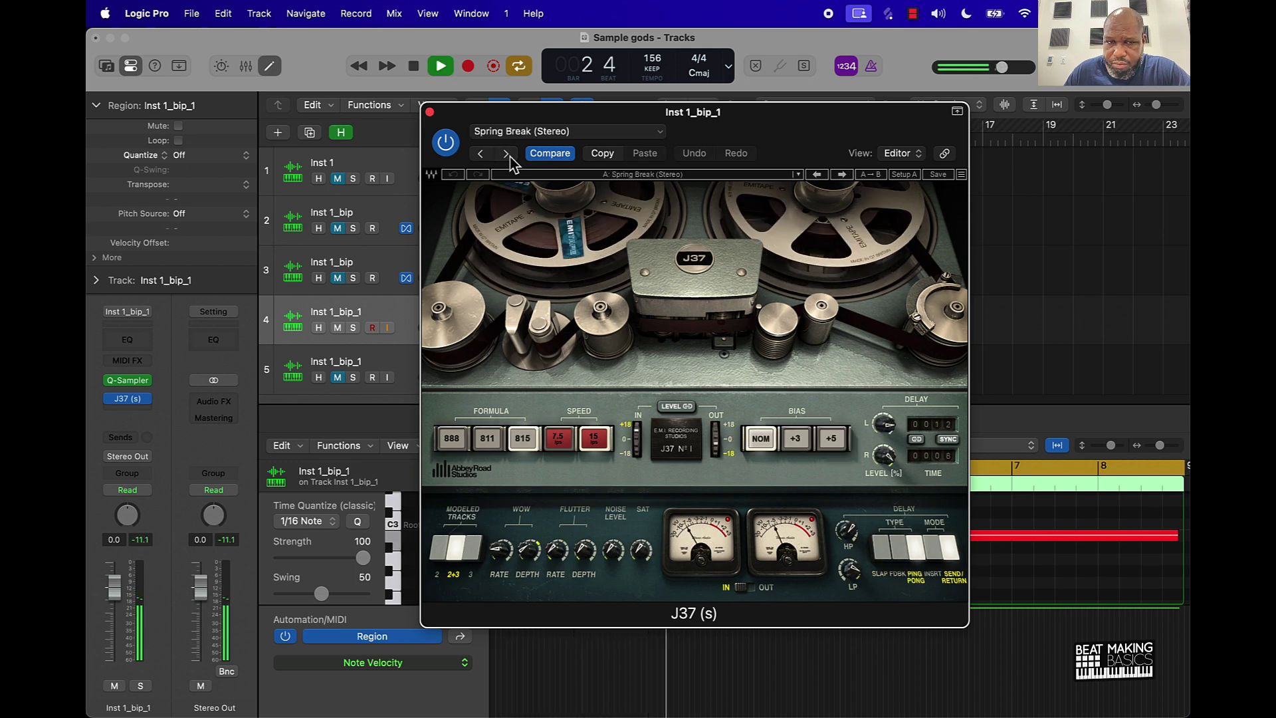
key(space)
Audition Stereo Runner Delay, Vocal Send Return 1 and Vocal Slap Warm, landing on 815 15IPS
click(506, 153)
key(space)
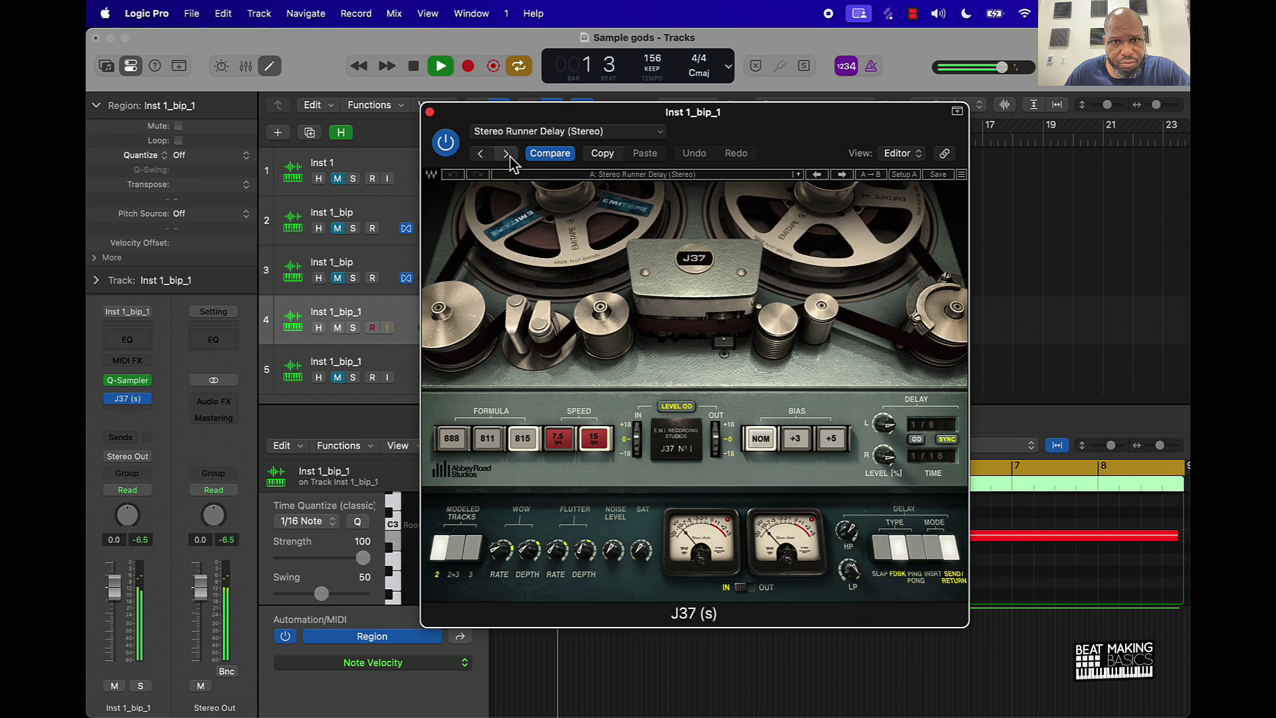
click(506, 153)
key(space)
click(507, 153)
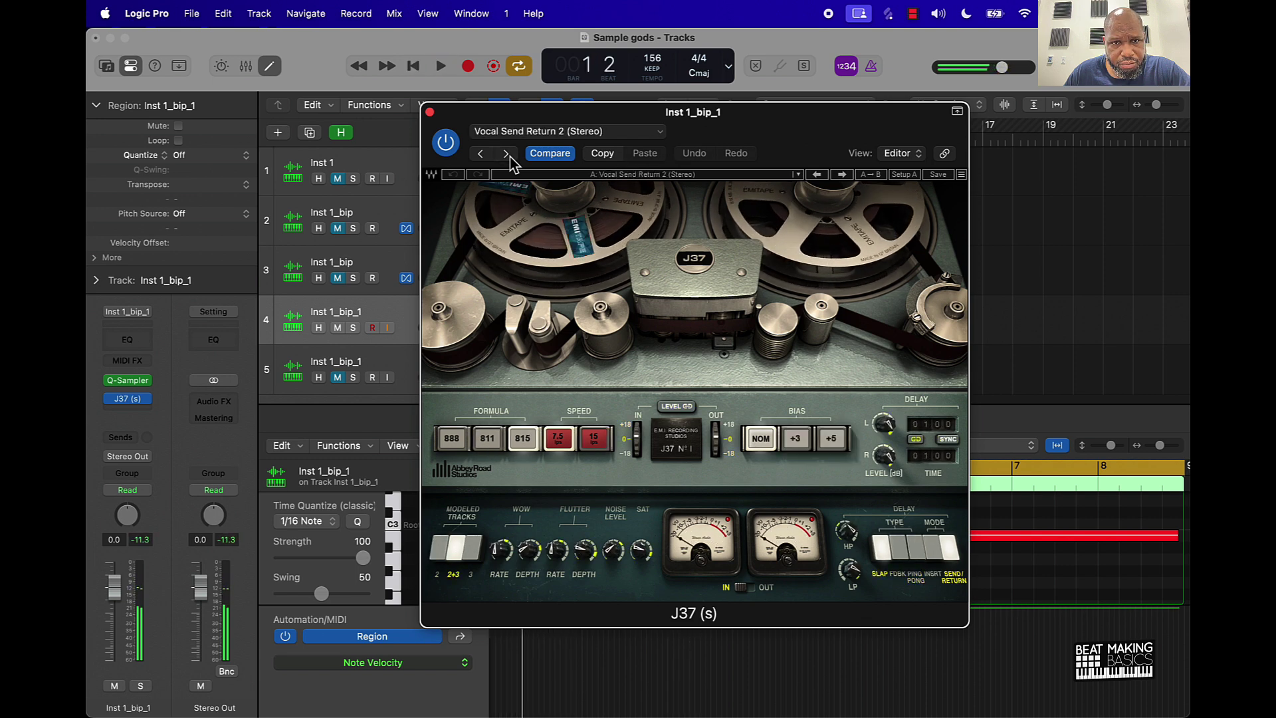
click(506, 154)
key(space)
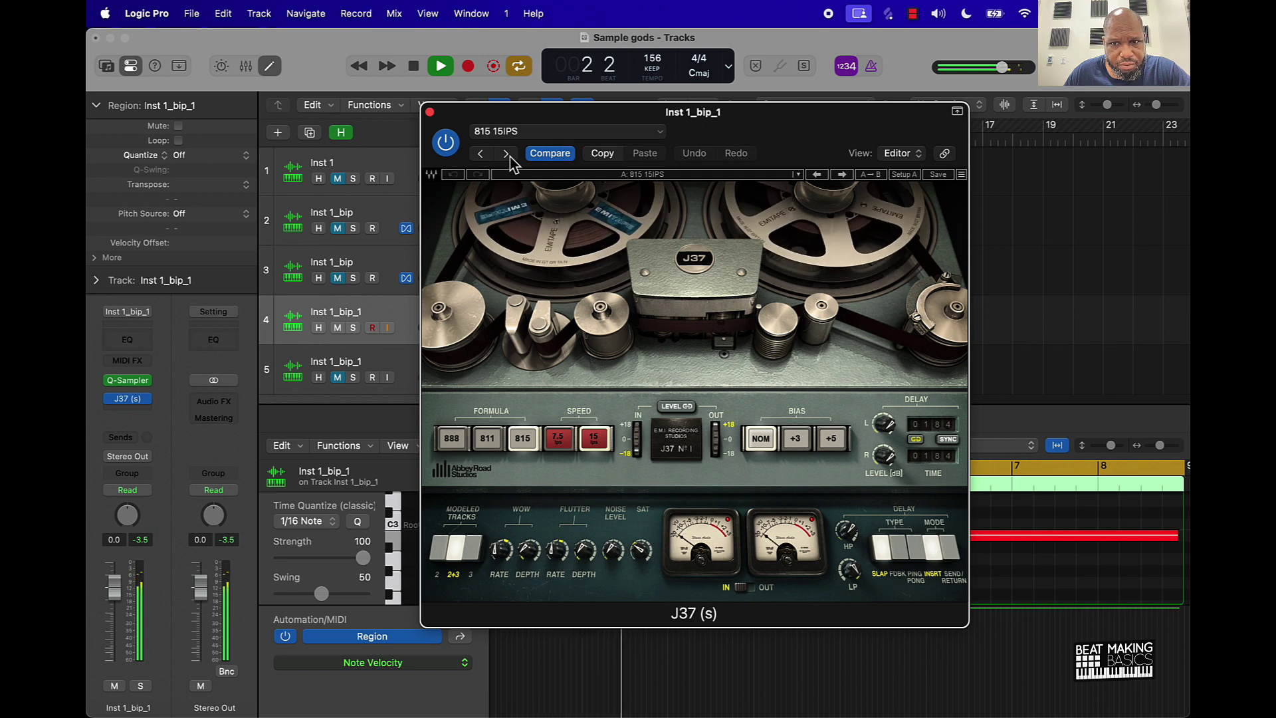
Compare the J37 bypassed and active, then audition presets from 811 15IPS through Cotton Wool
click(446, 144)
click(446, 145)
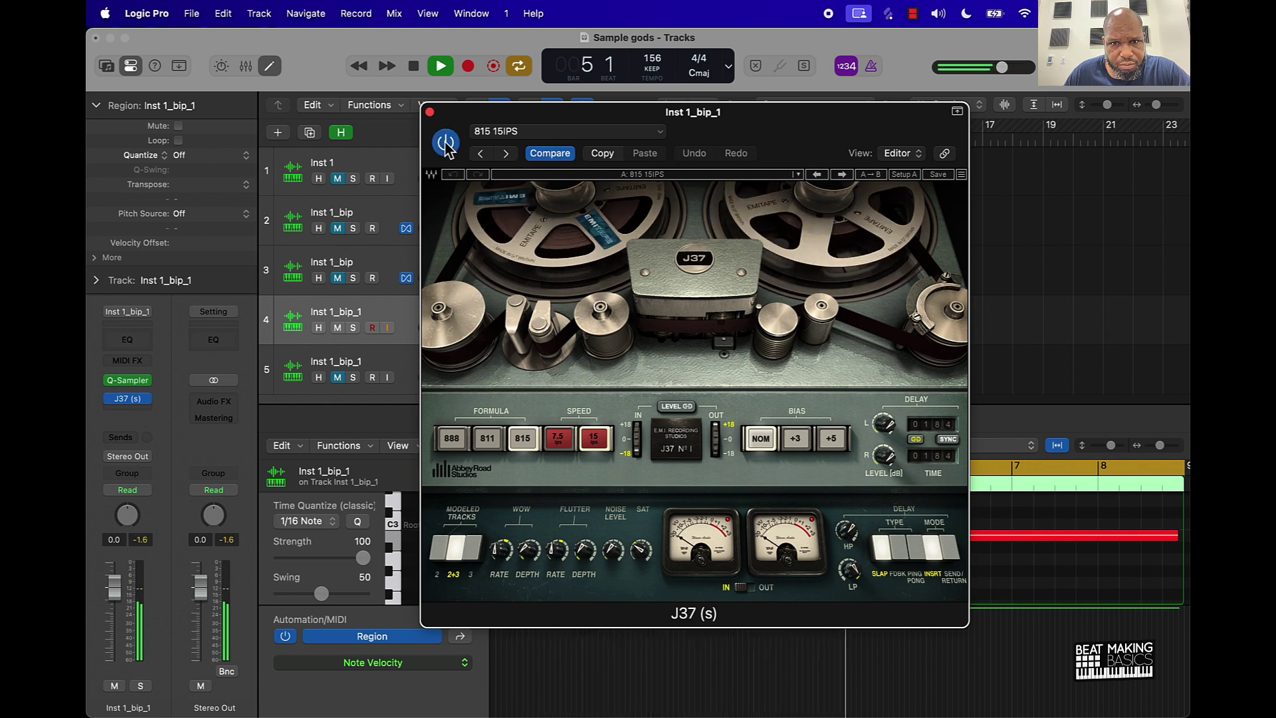
click(507, 153)
click(507, 154)
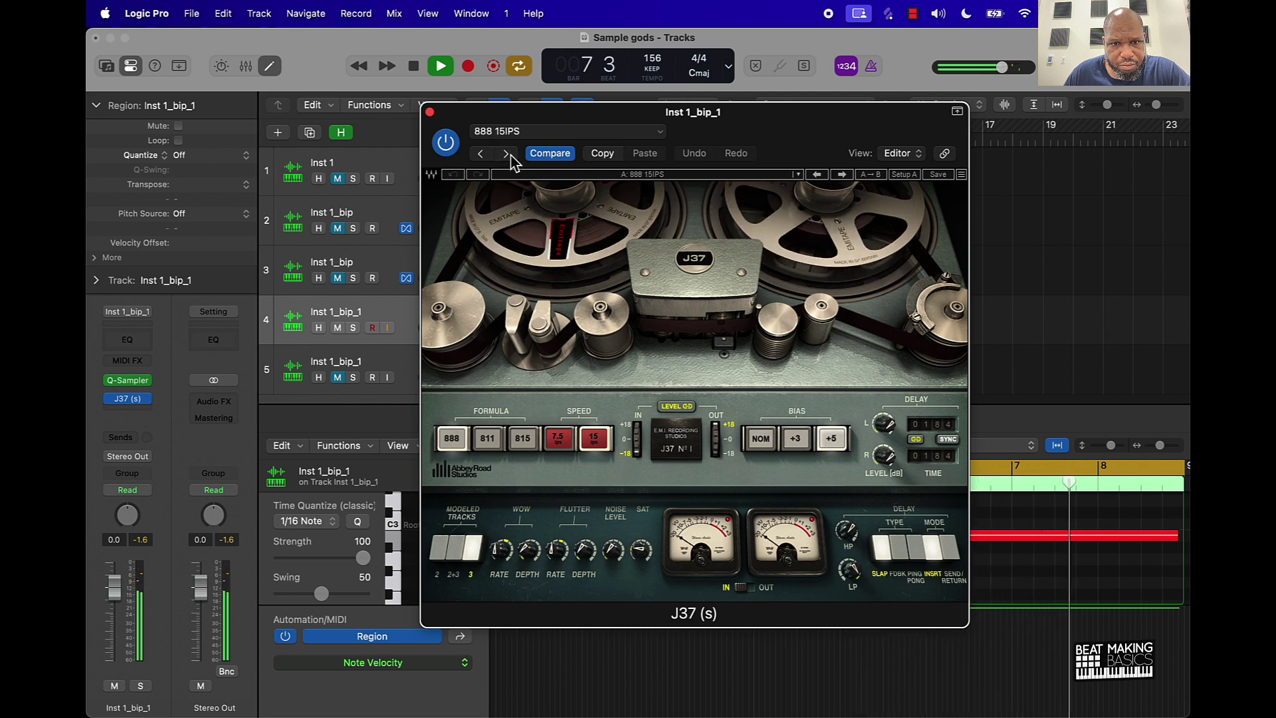
click(508, 155)
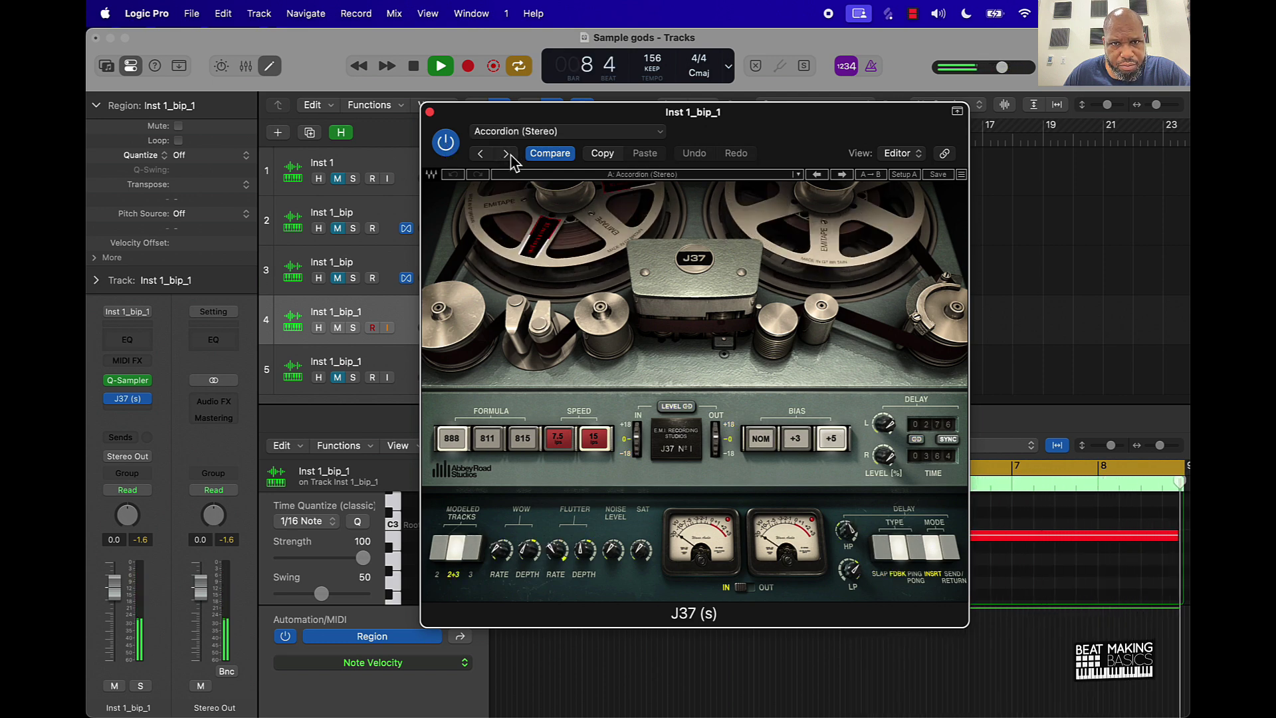
click(506, 155)
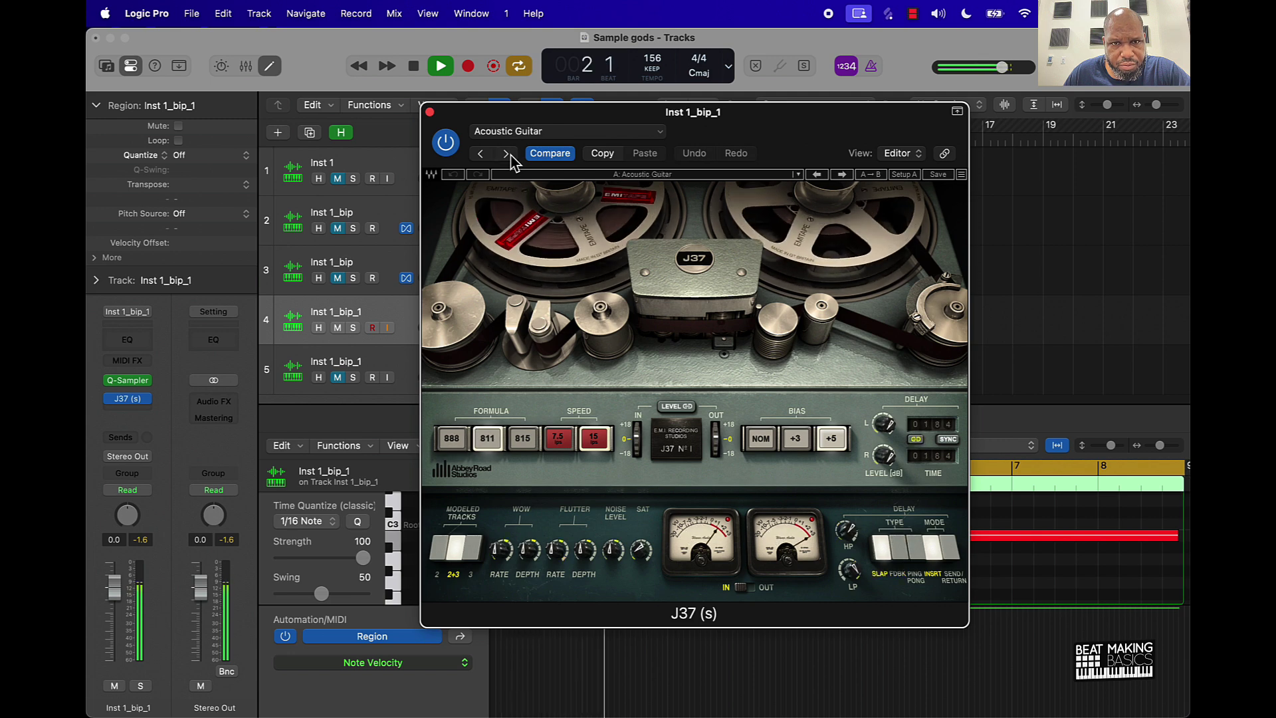
click(507, 154)
click(508, 154)
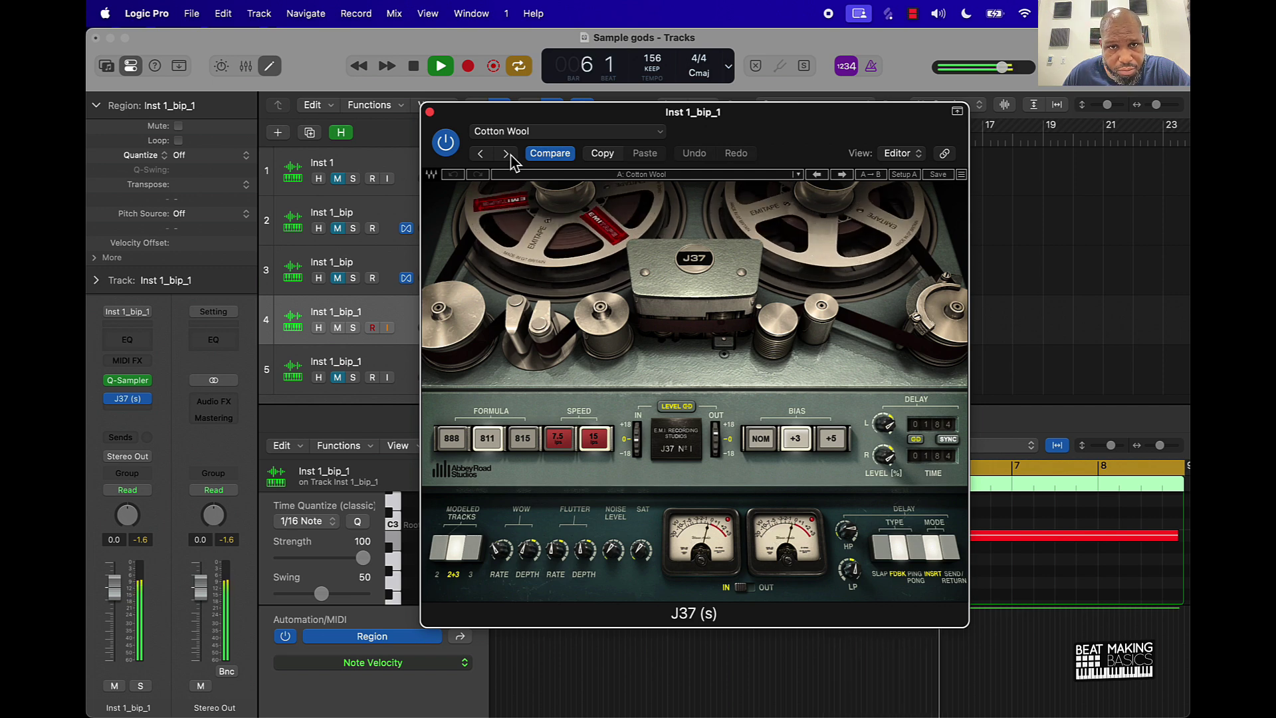
Restart the loop and audition the Darlek Voice, Kick Drum Warmth and LoHass Filter J37 presets
key(space)
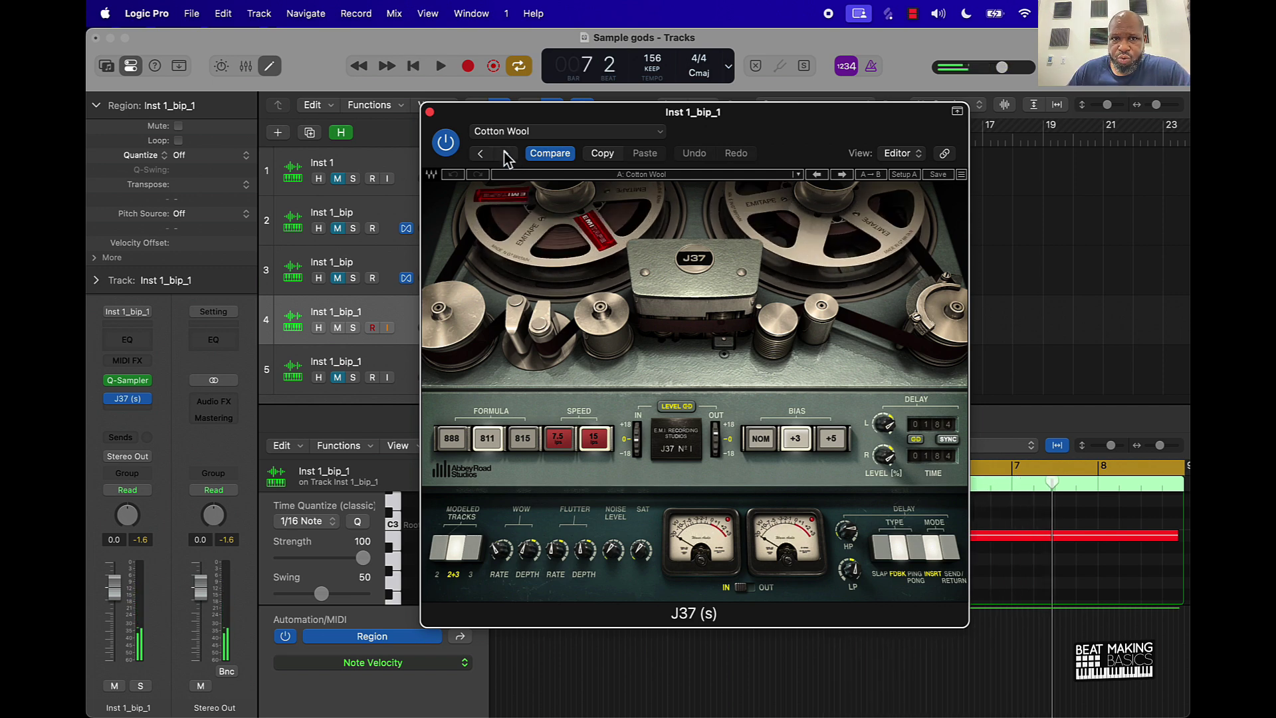
key(space)
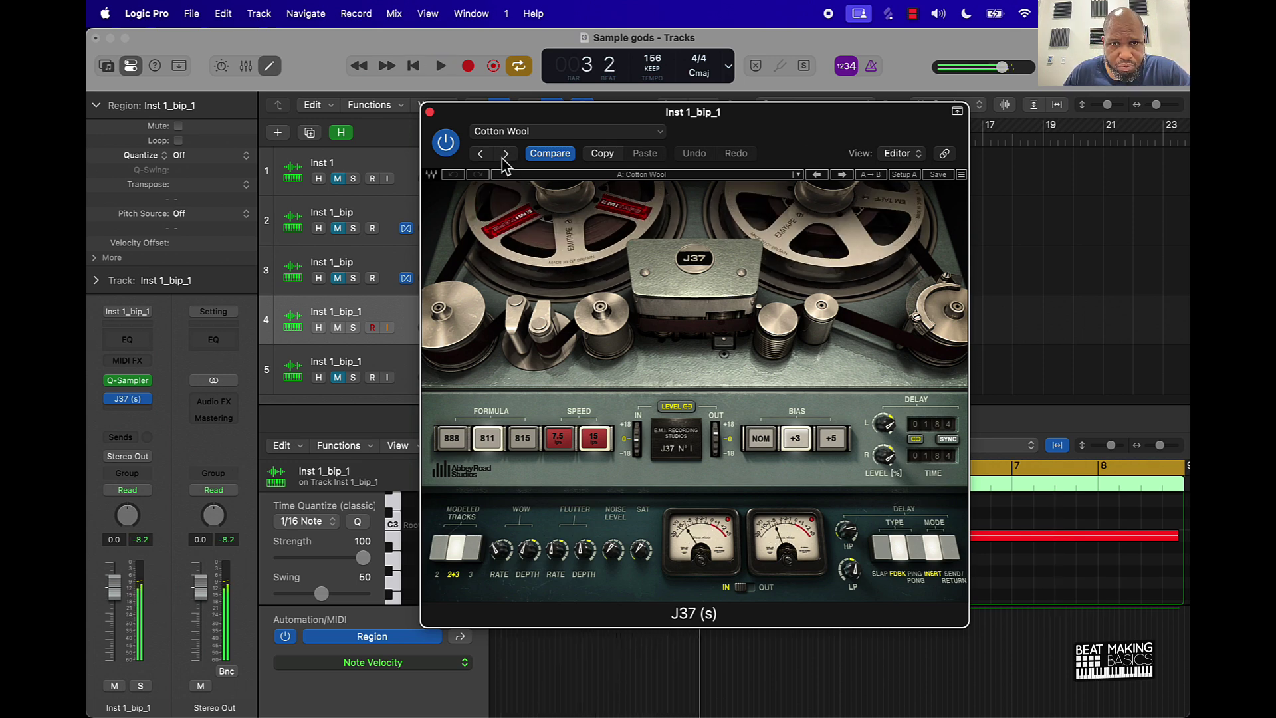
click(505, 154)
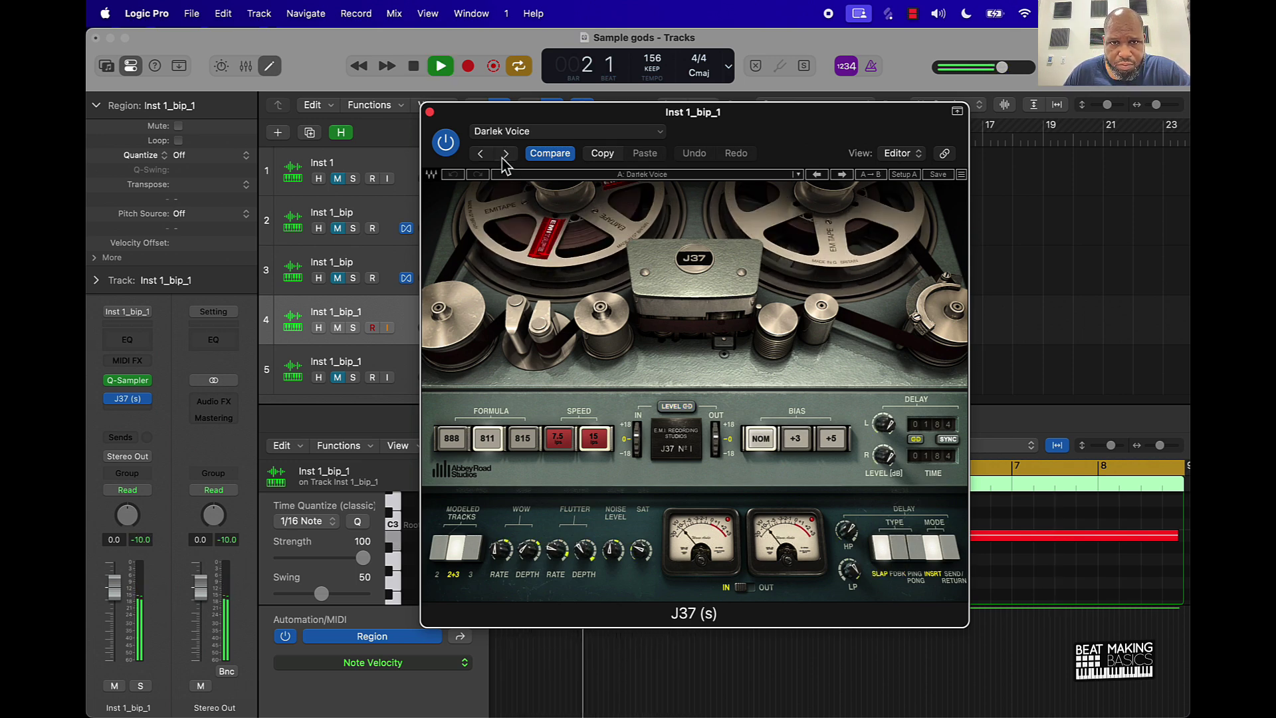
click(505, 154)
click(505, 153)
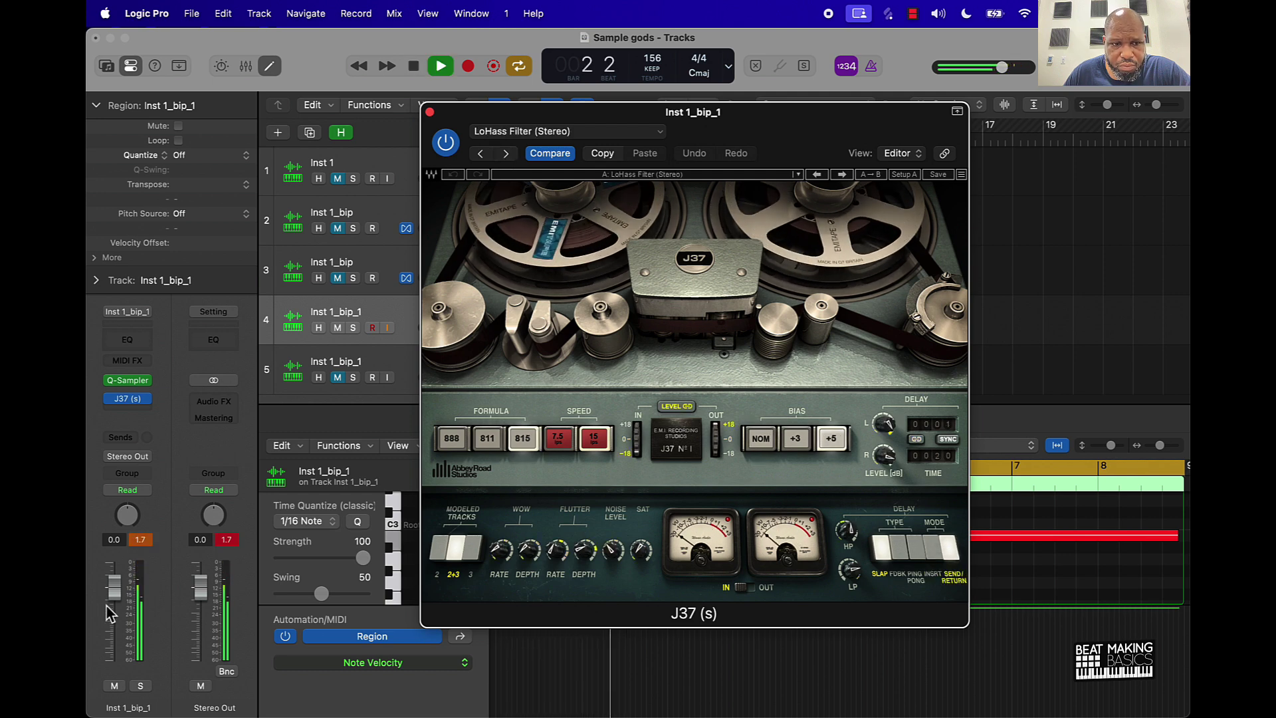
click(166, 553)
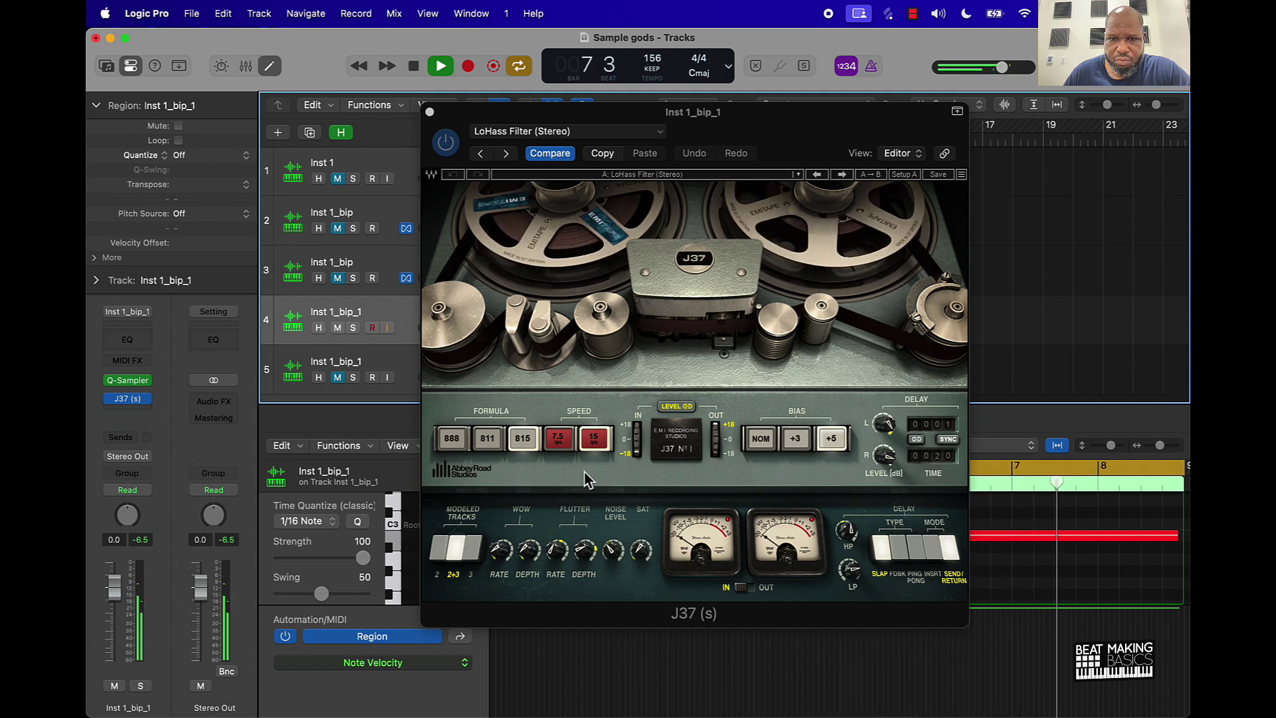
Step through the Mastering presets, including Mastering Fat Tight And Open, to Overheads 1
click(503, 154)
click(503, 155)
key(space)
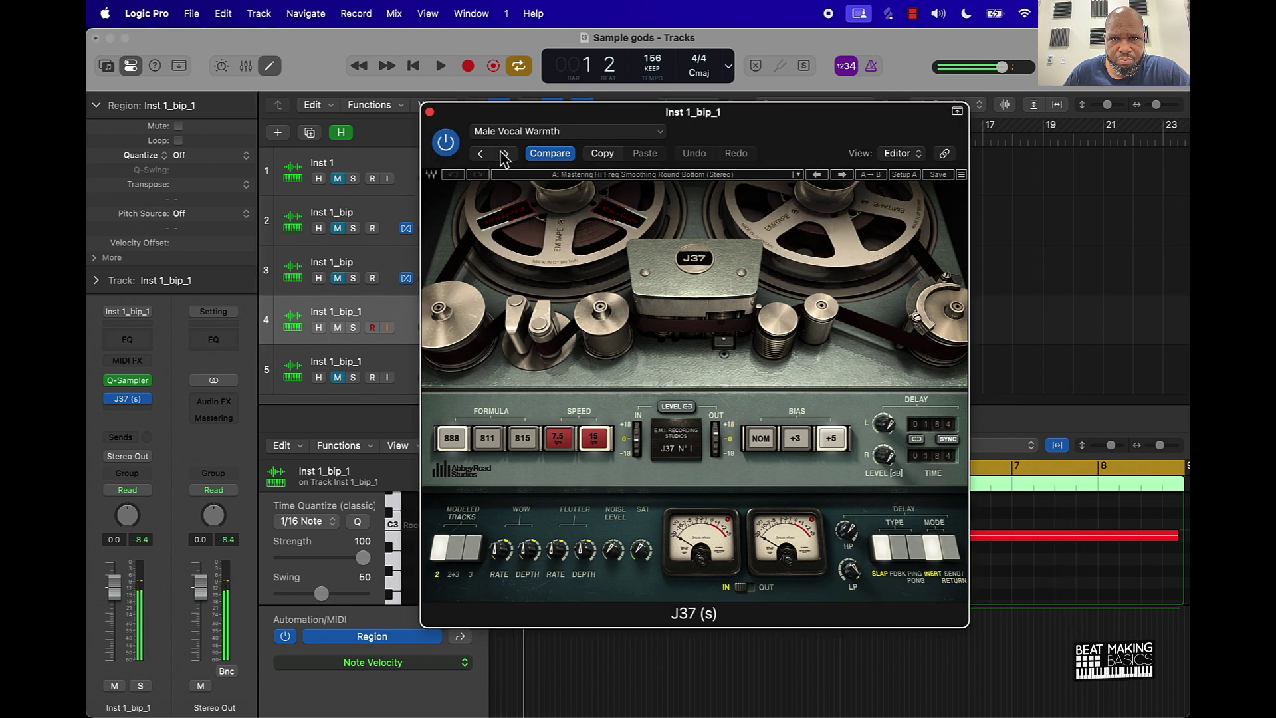
key(space)
click(503, 155)
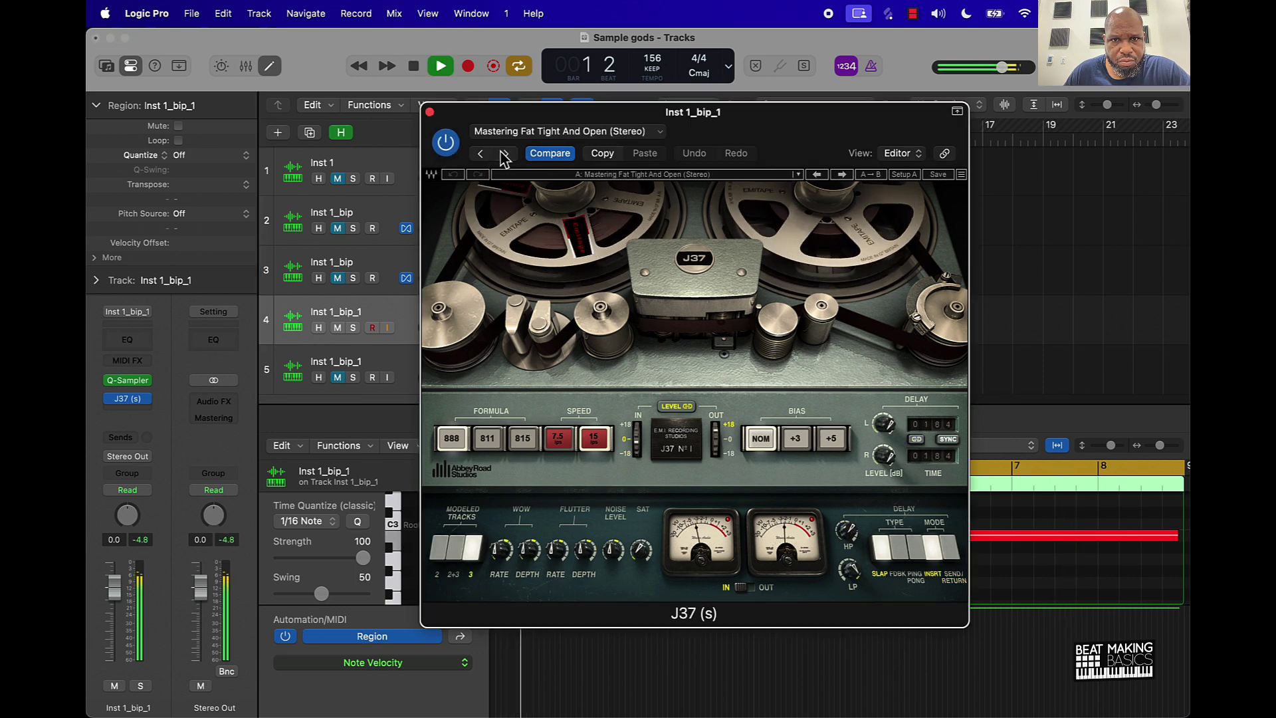
click(503, 155)
click(503, 155)
key(space)
key(space)
Audition Ozen Exciter, Piano and Retro Mono Overhead, ending on Spread The Middle (Stereo)
click(503, 155)
click(503, 154)
click(504, 155)
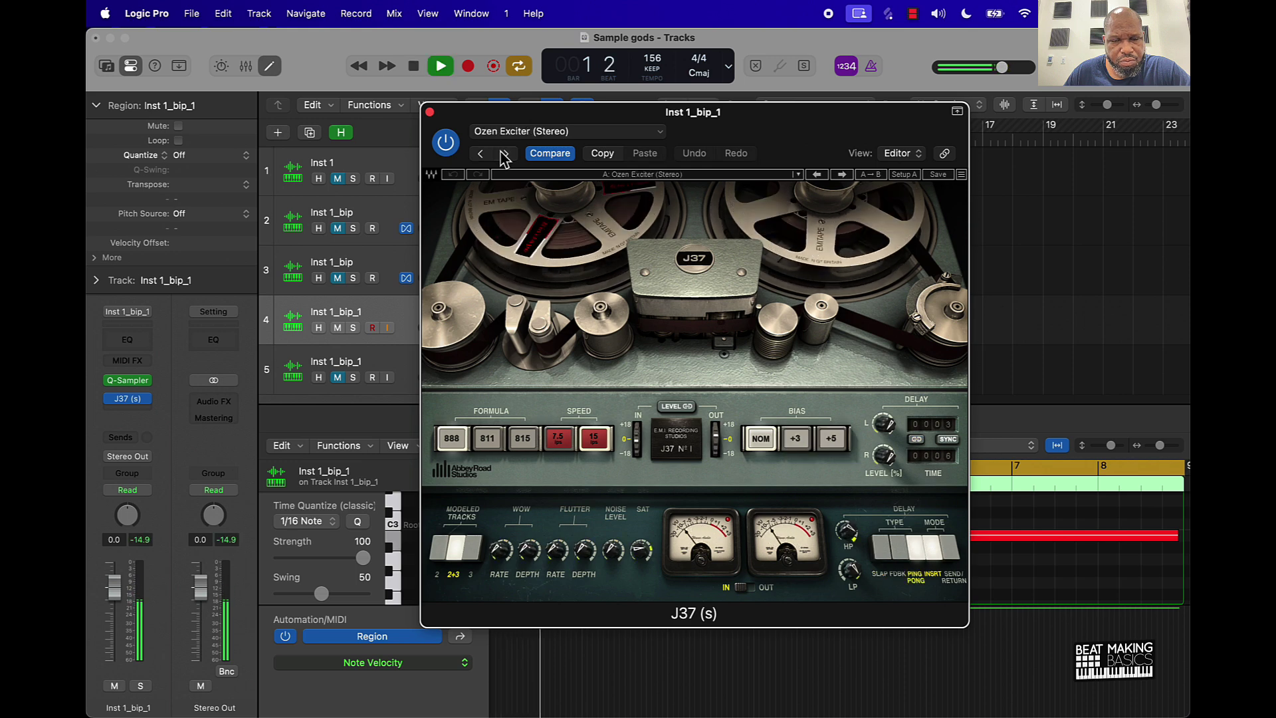
click(504, 155)
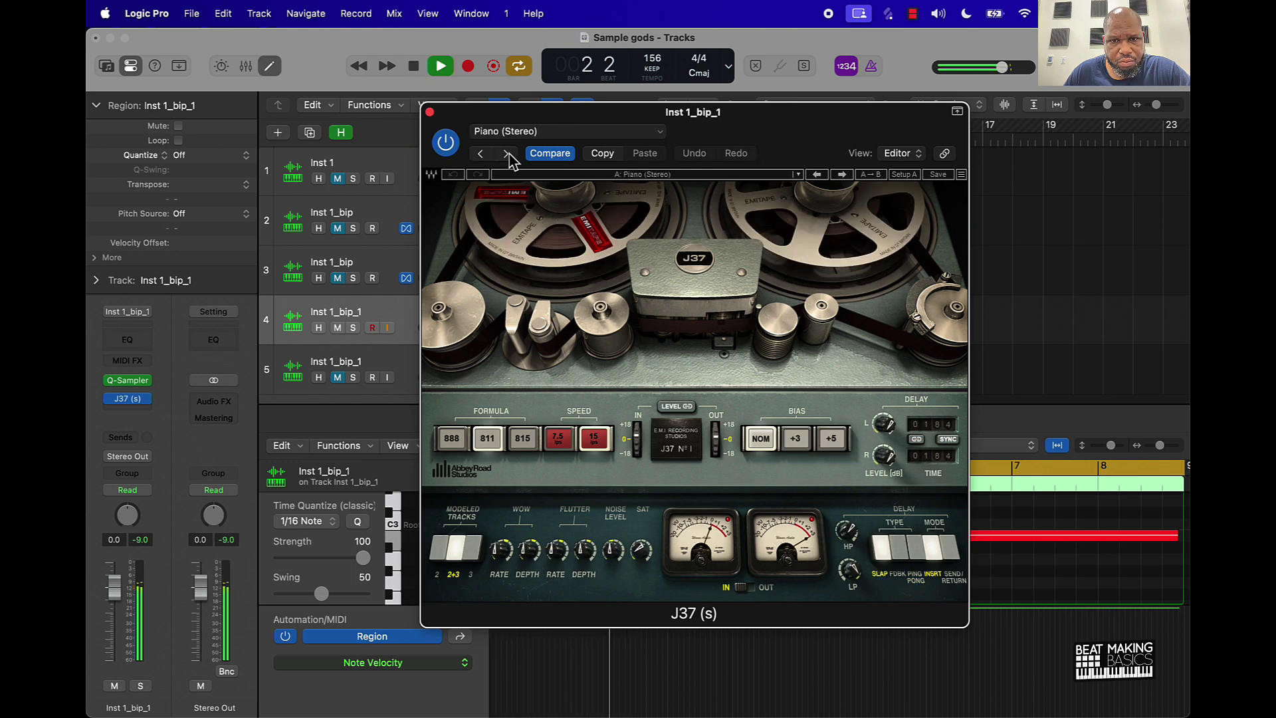
click(507, 154)
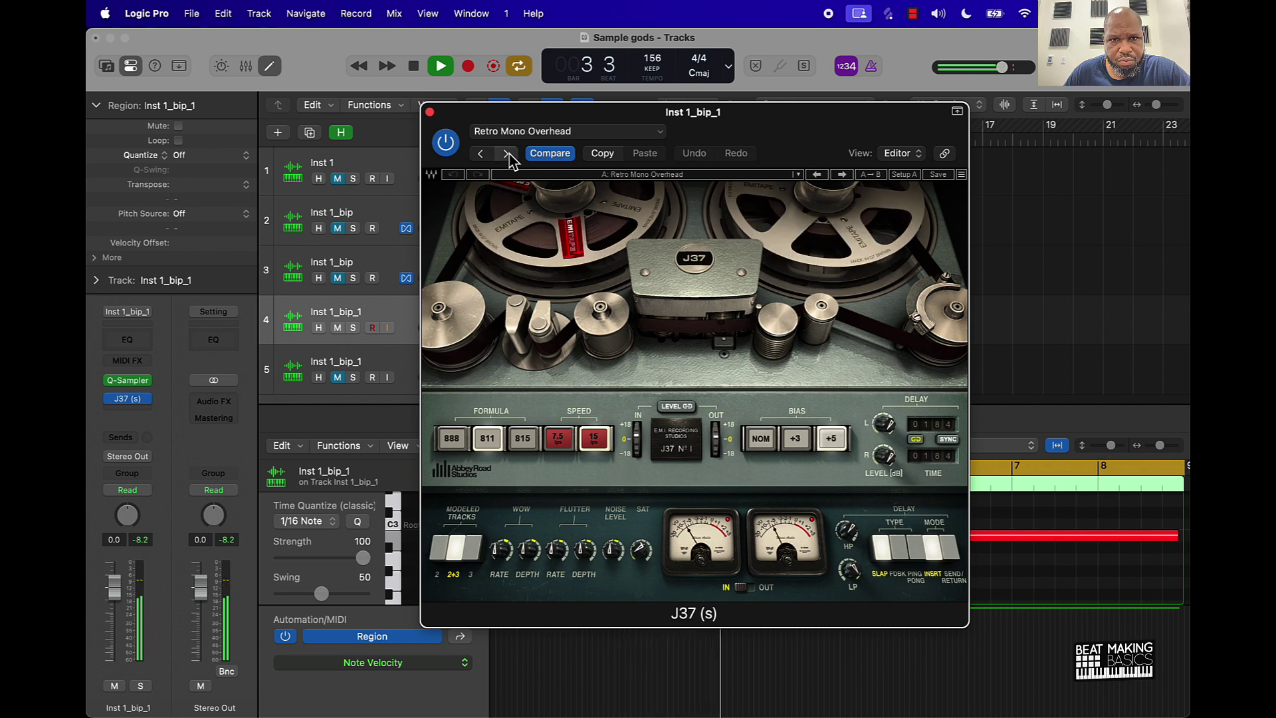
click(507, 154)
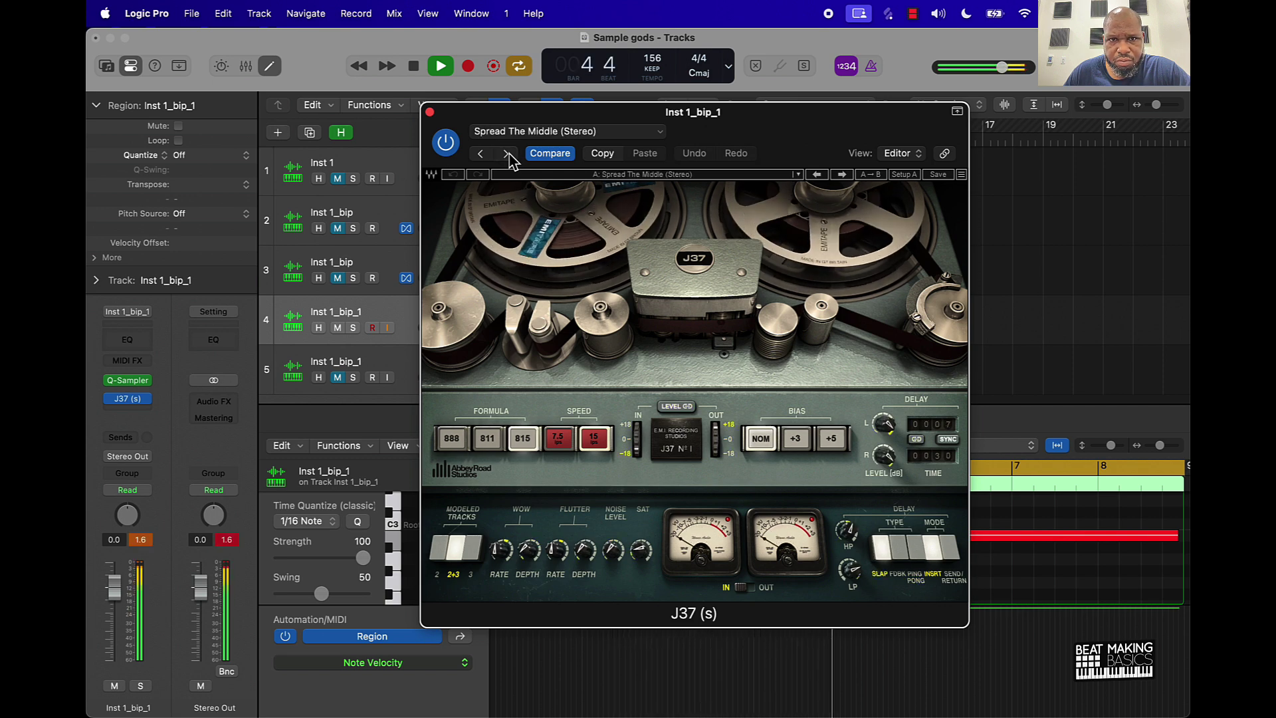
click(199, 537)
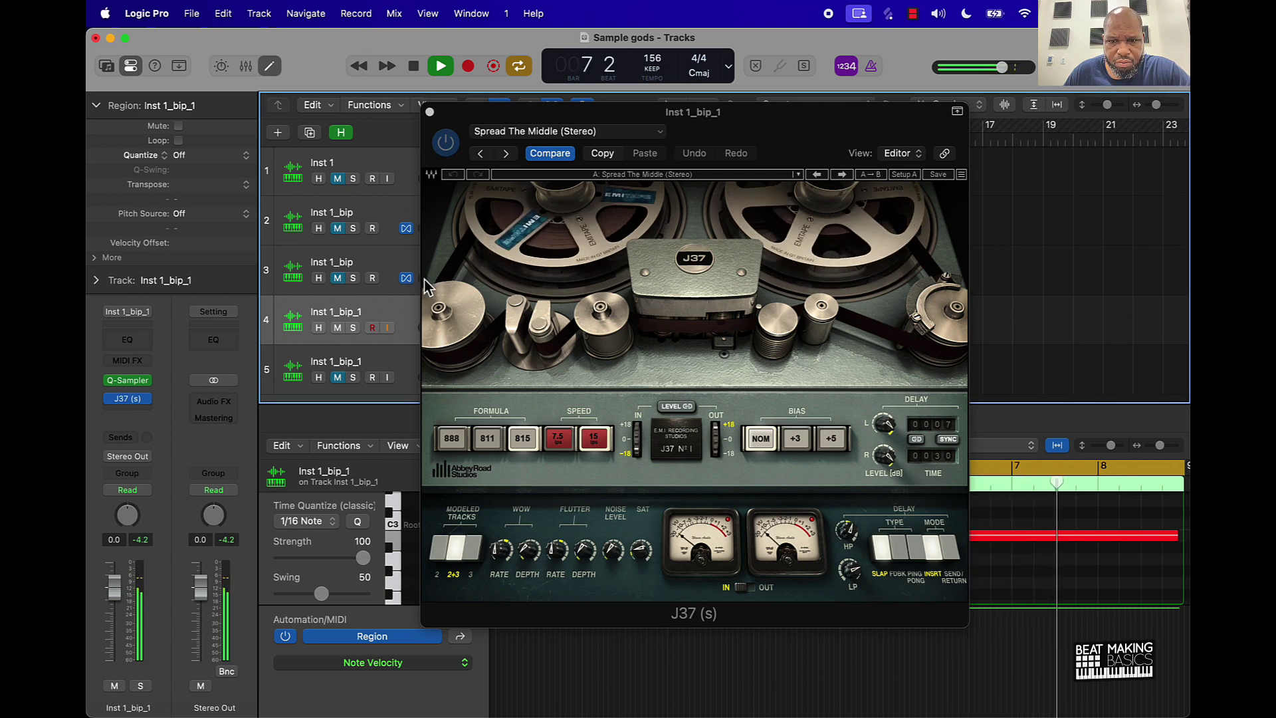
Stop playback and close the J37 window, reopening it once from its insert slot before closing it
key(space)
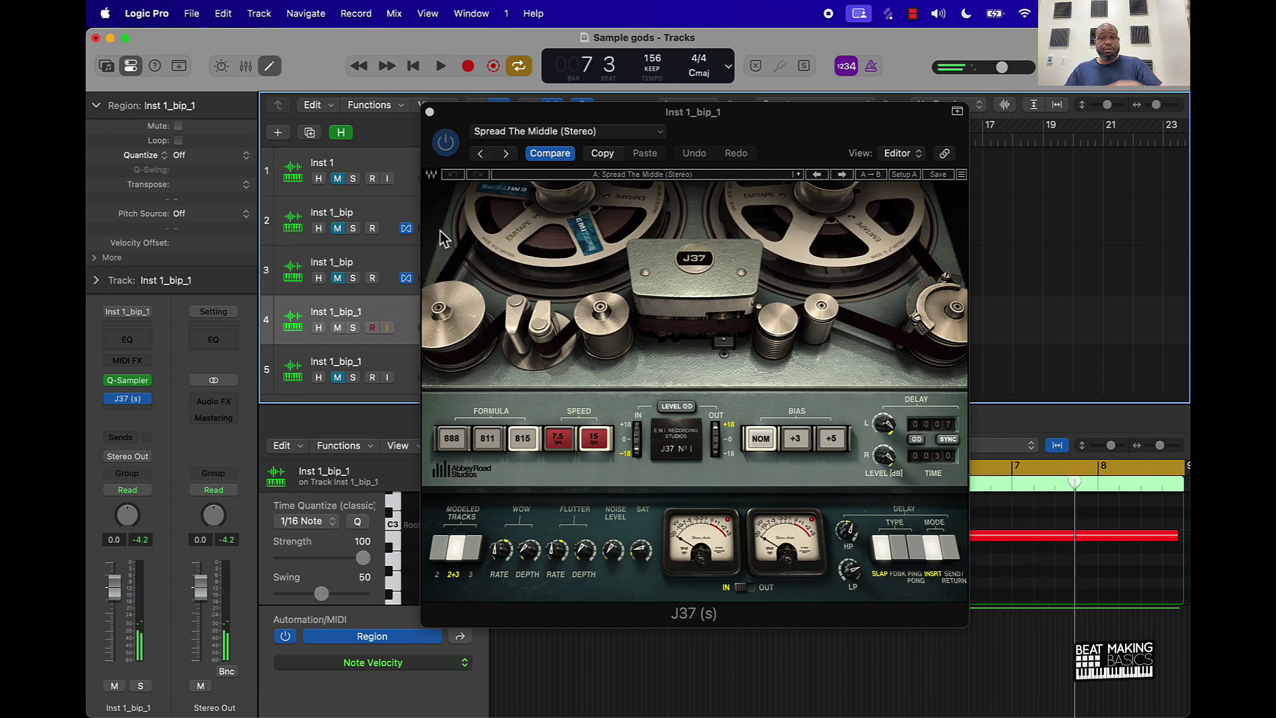
click(431, 113)
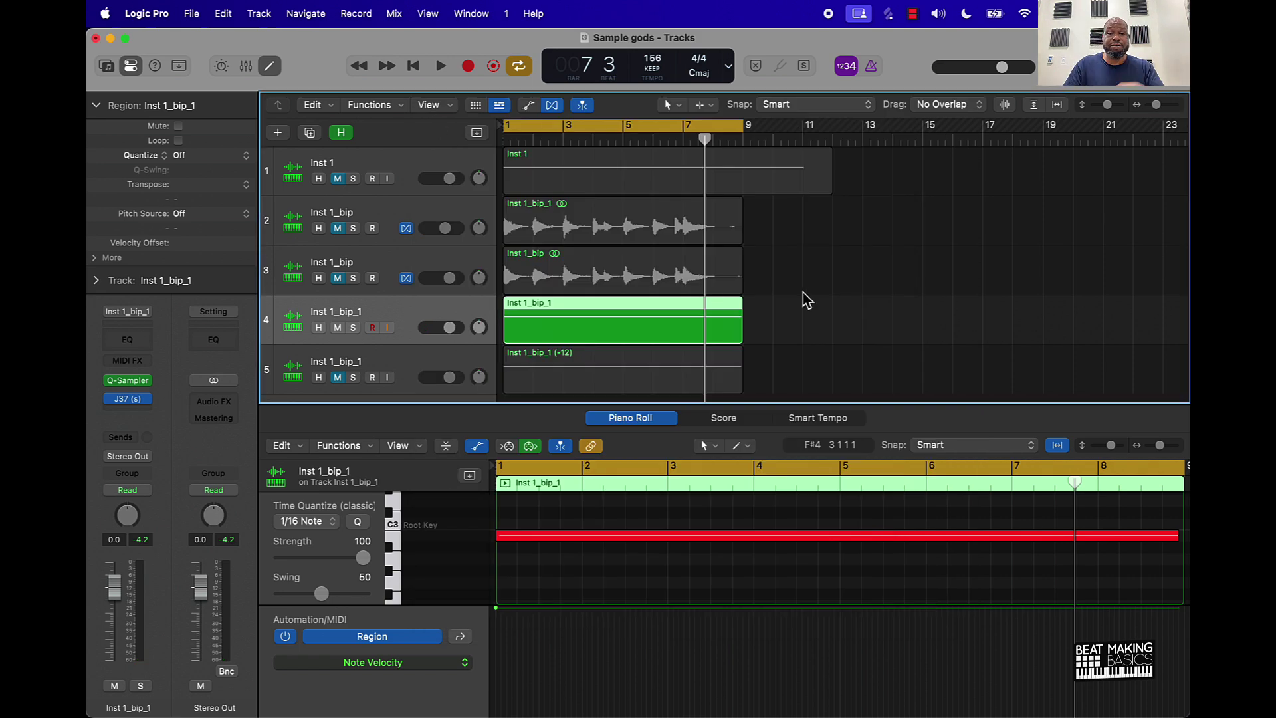
click(137, 400)
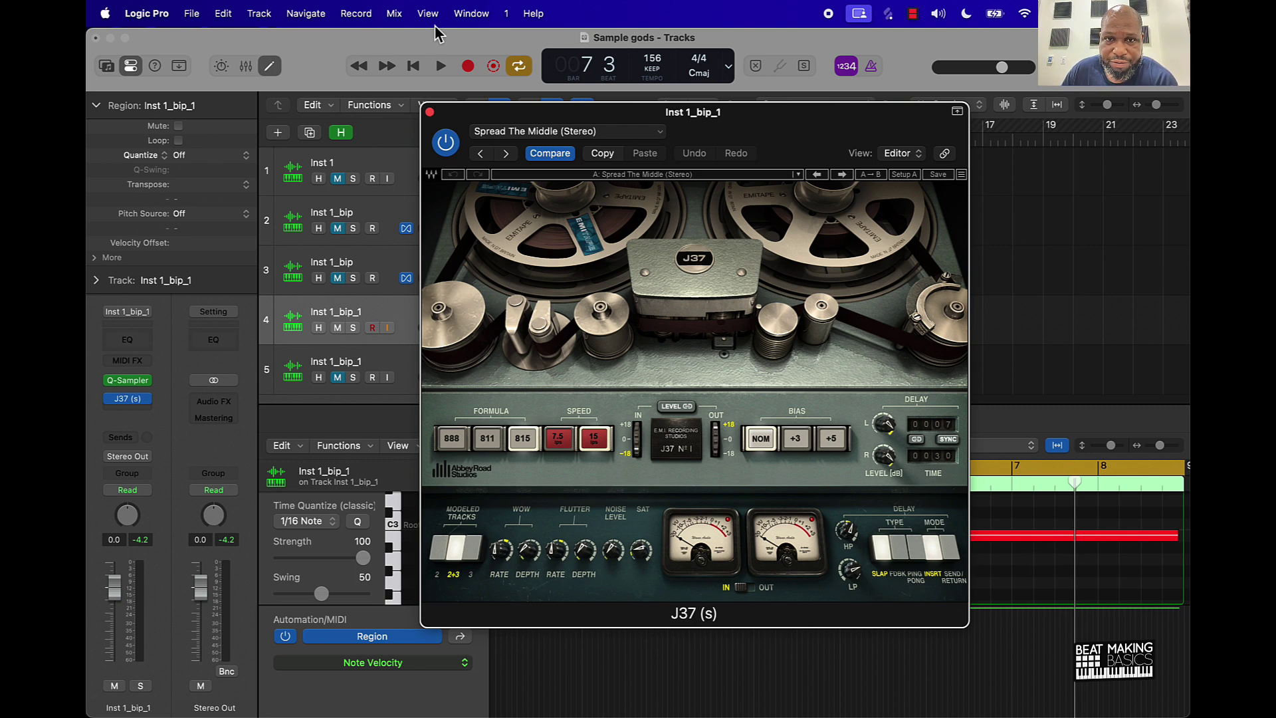
click(429, 111)
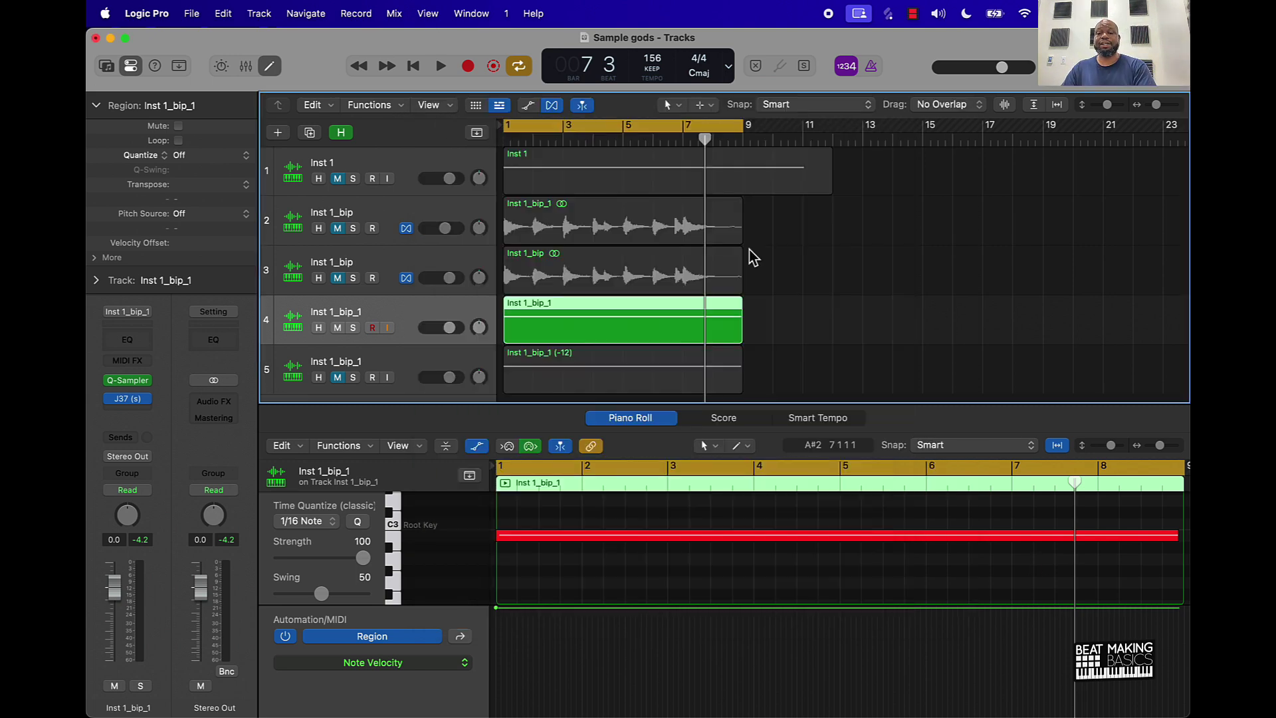
Deselect the Inst 1_bip_1 region by clicking empty space in the Tracks area
click(849, 274)
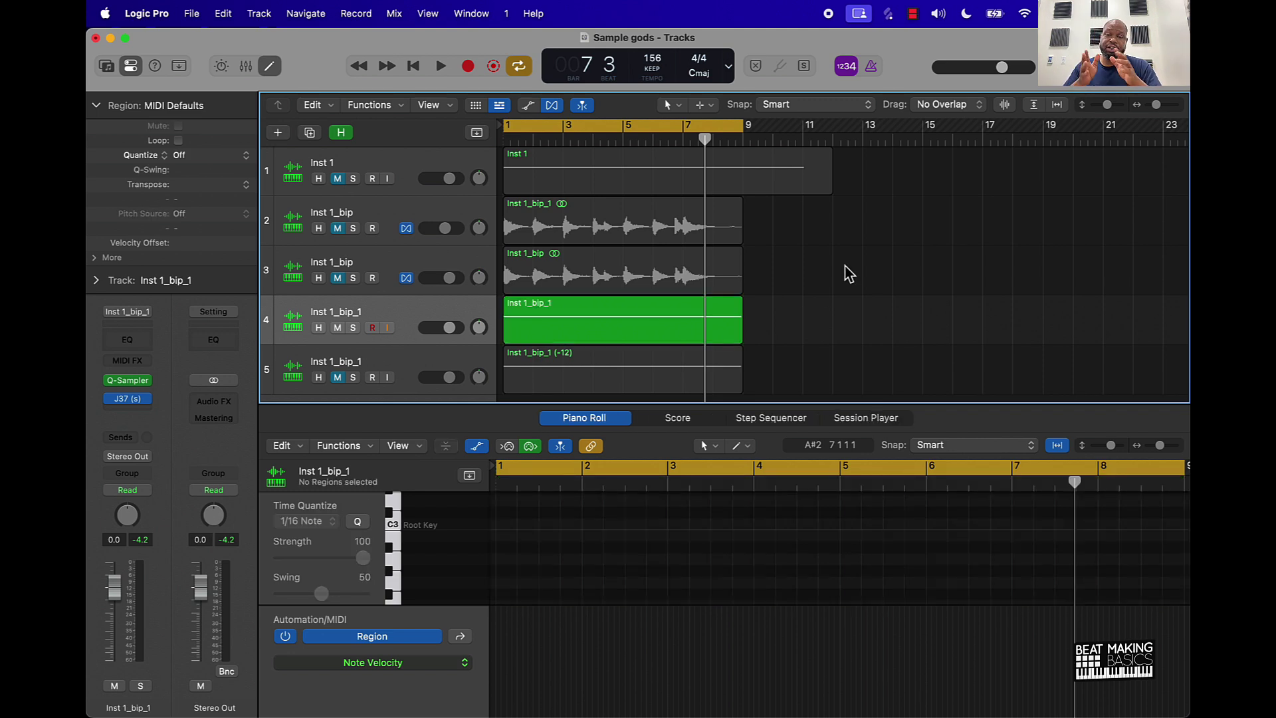